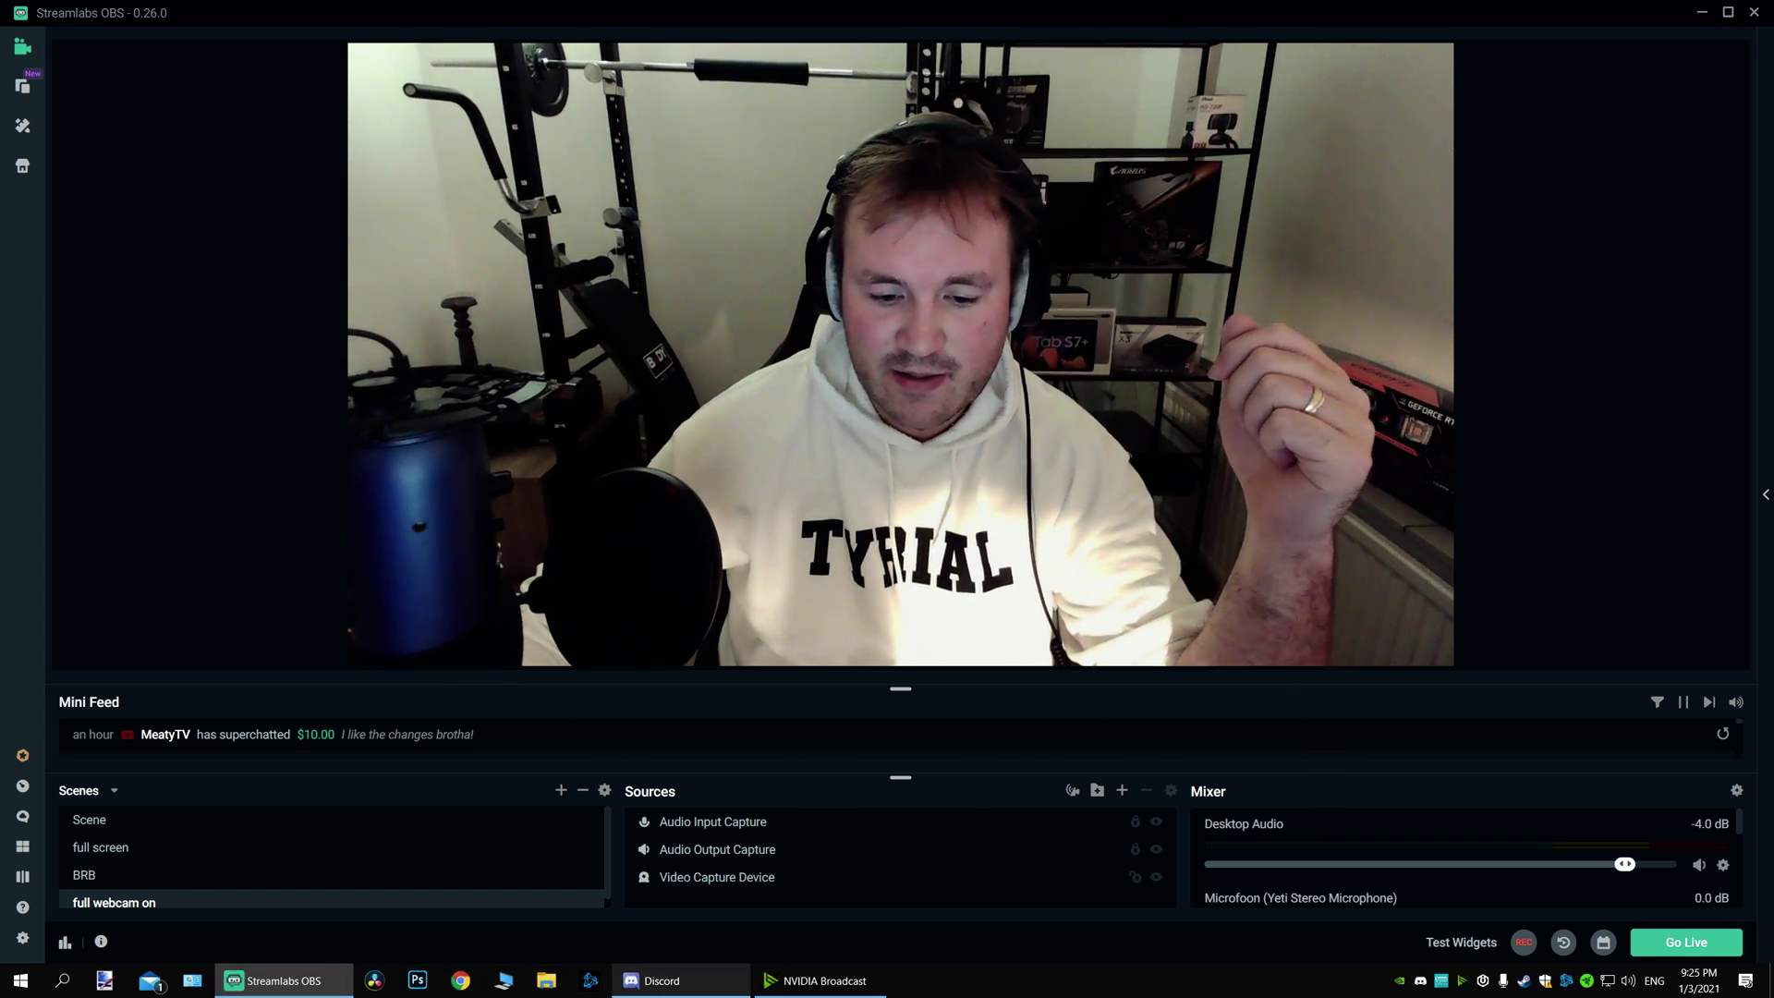
- Bring the NVIDIA Broadcast window up over Streamlabs OBS from the taskbar
click(817, 980)
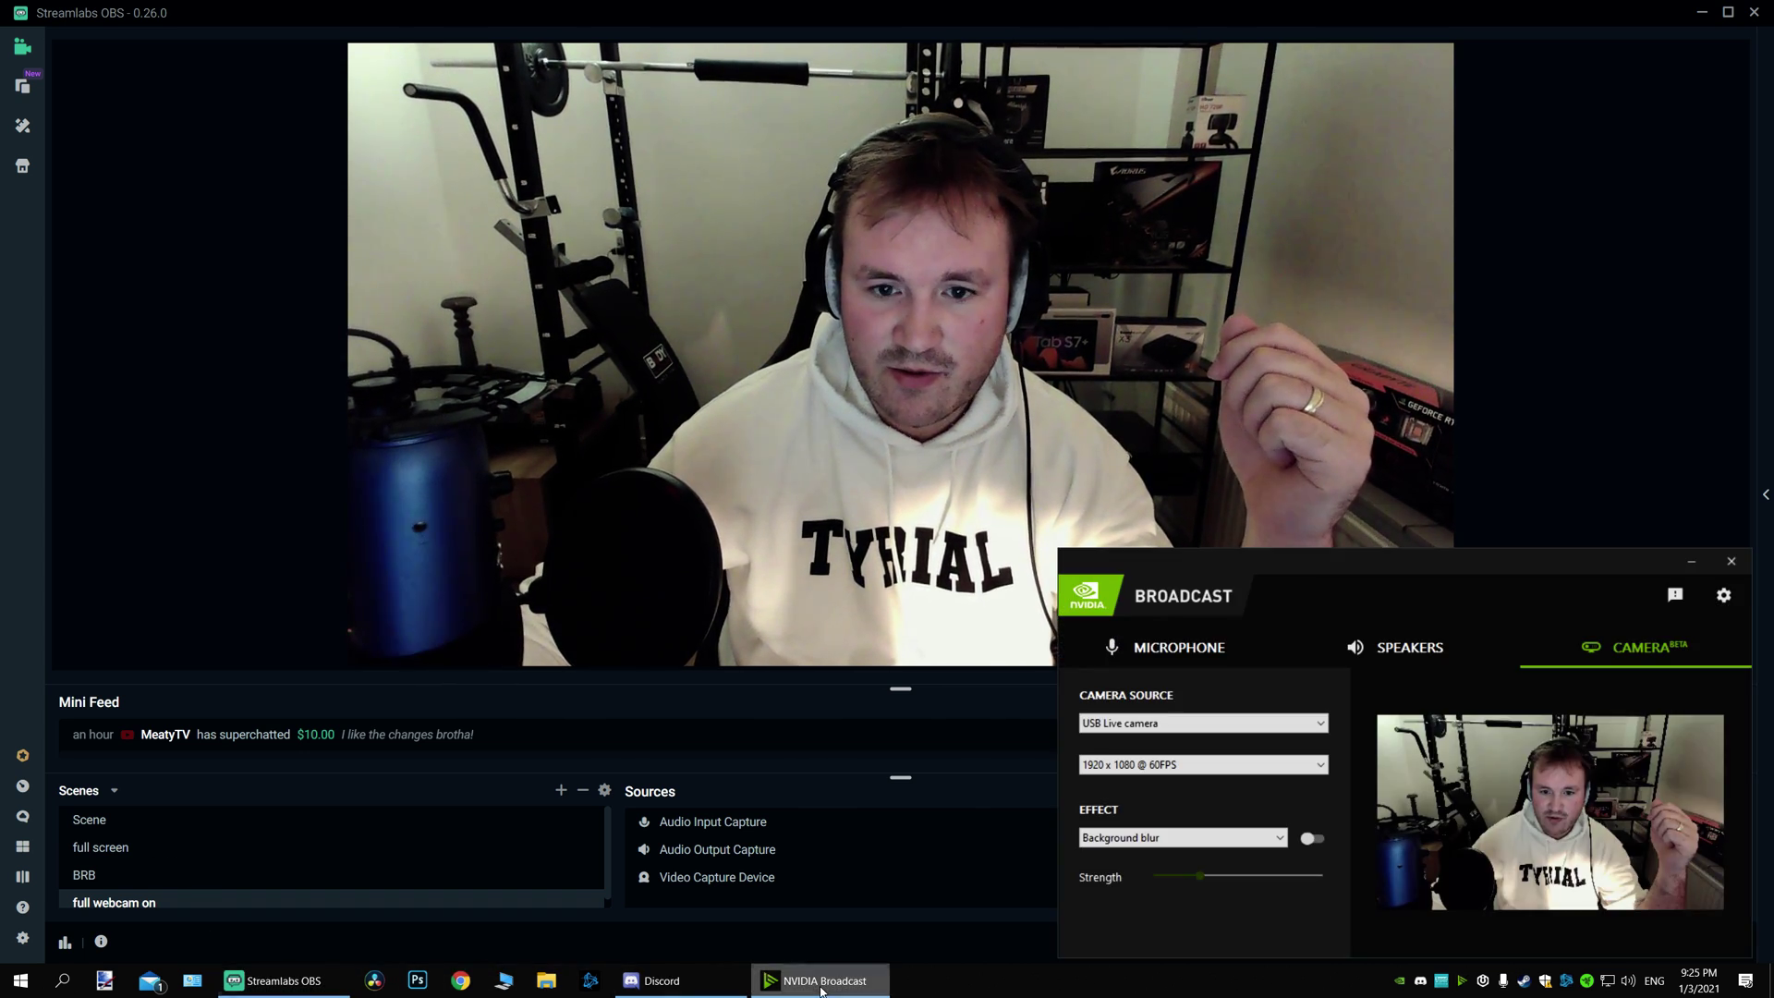
click(1187, 652)
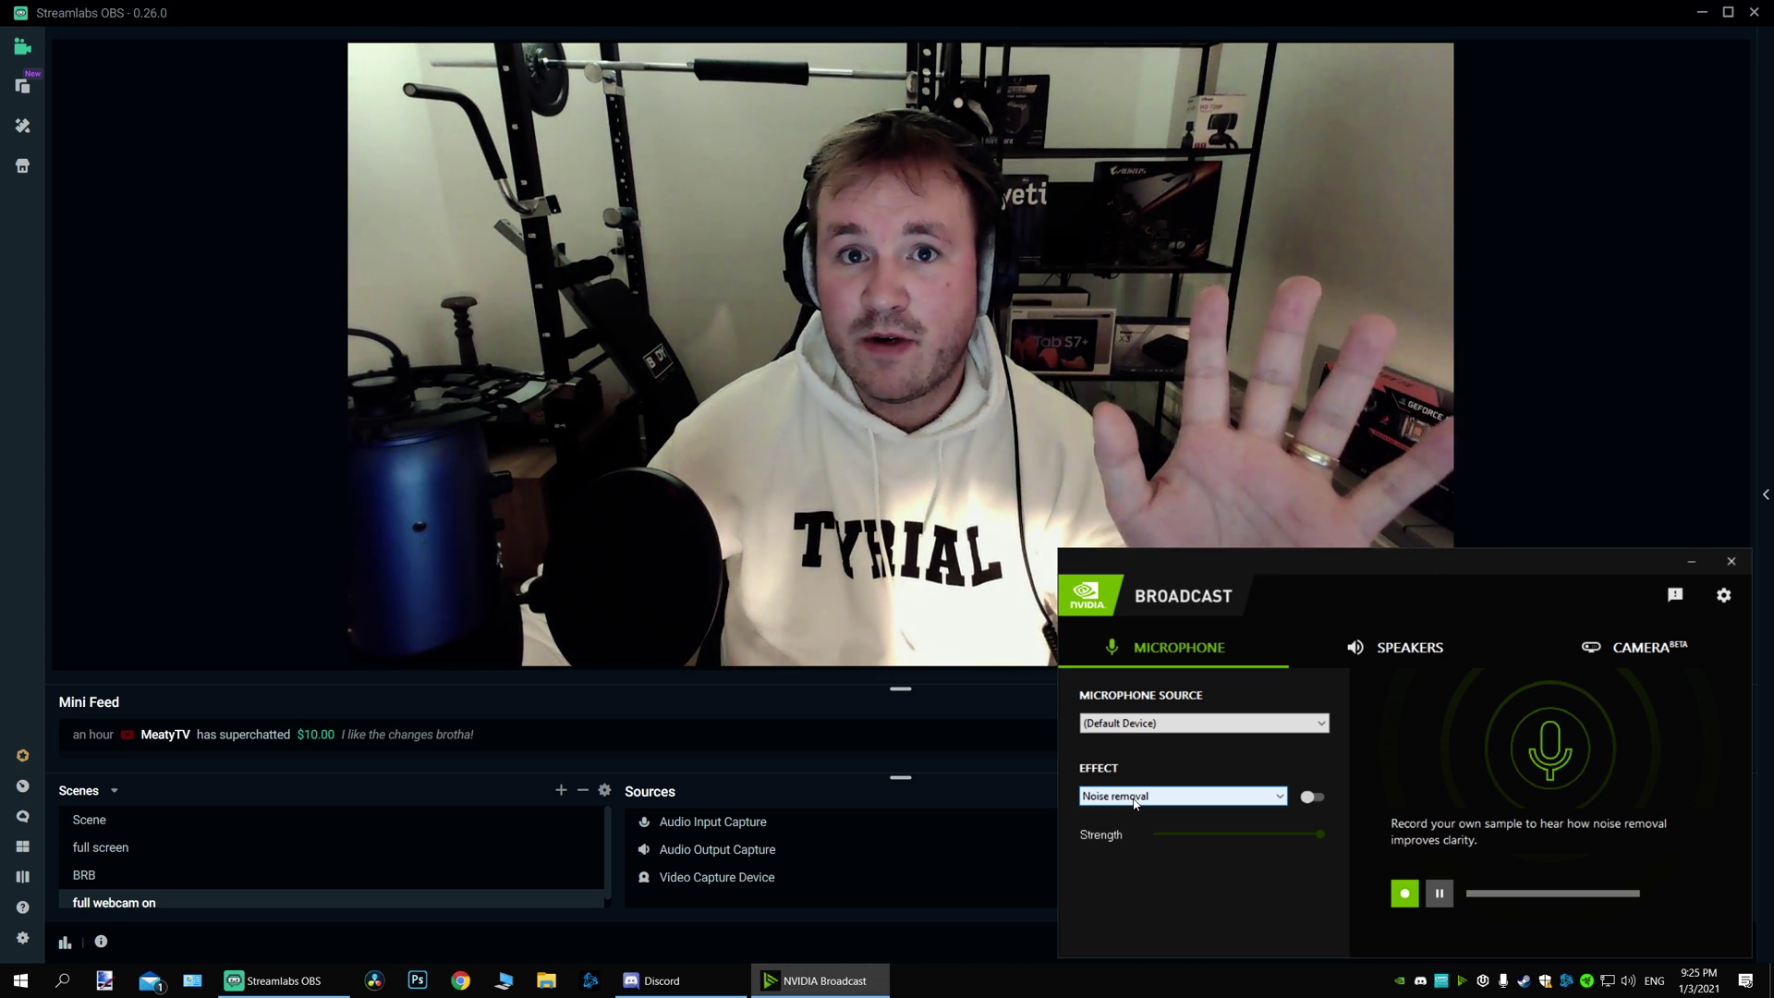
click(1633, 646)
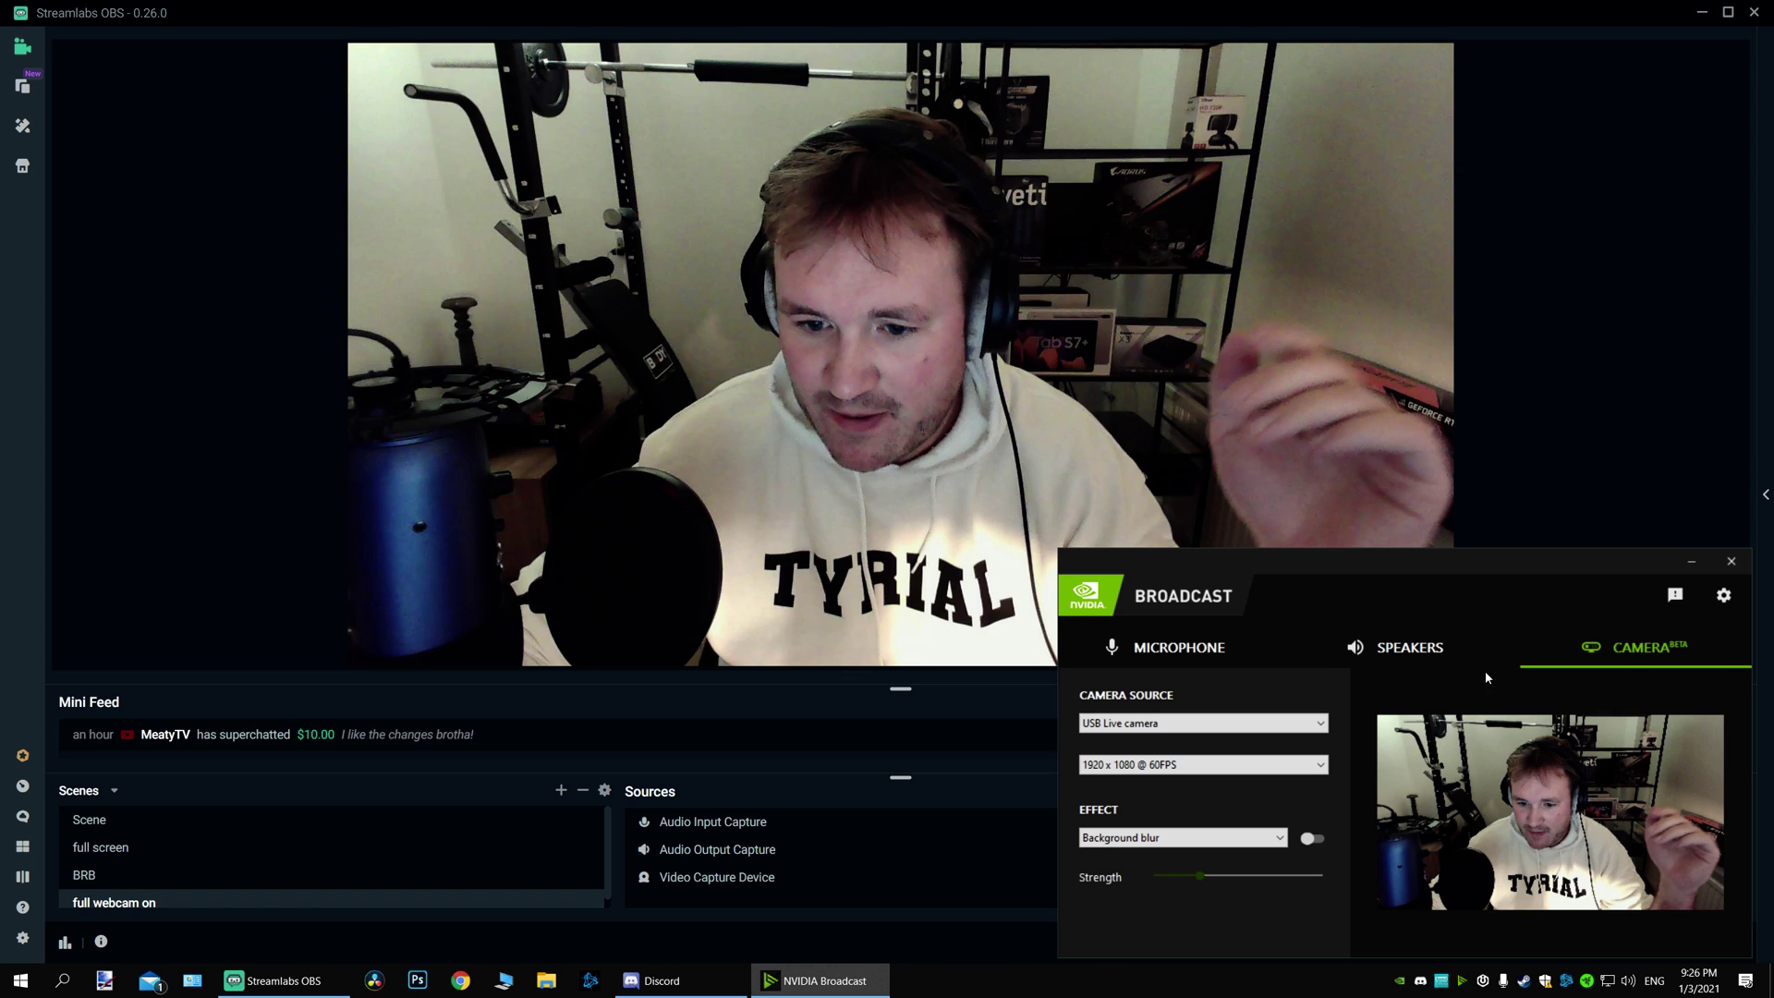
- Apply Background blur to the USB Live camera, switch it on, and raise Strength slightly
click(1210, 840)
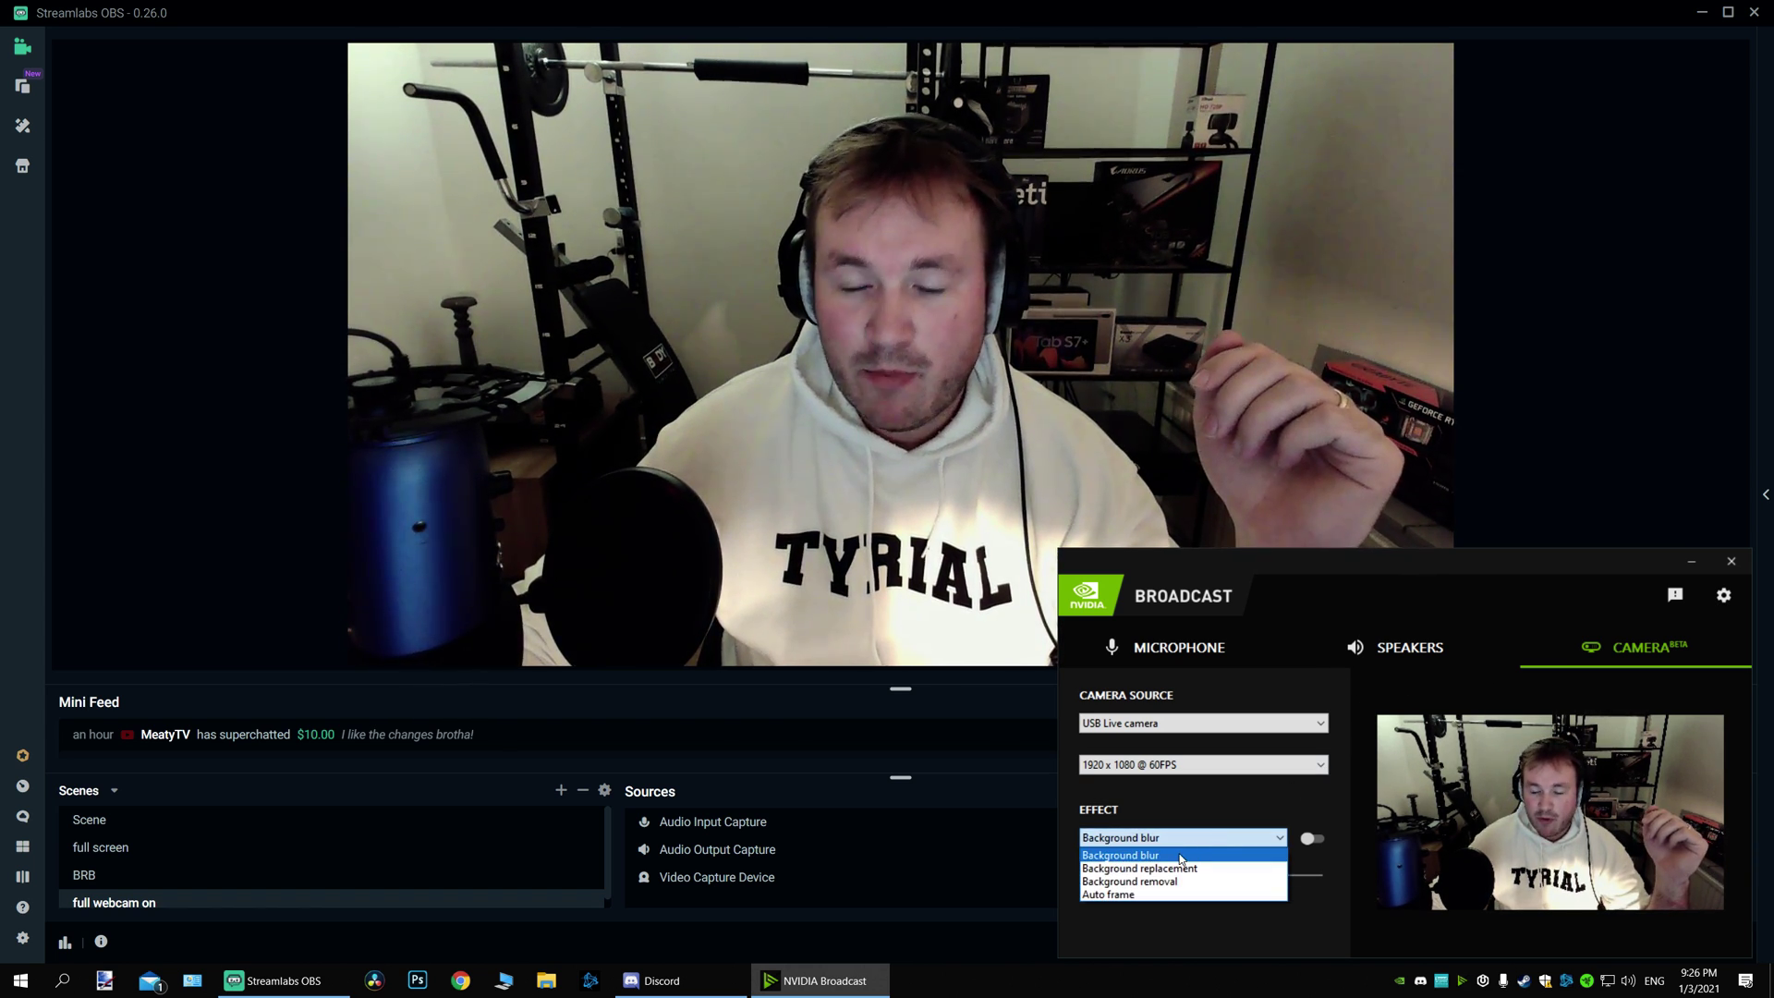
click(1181, 857)
click(1310, 839)
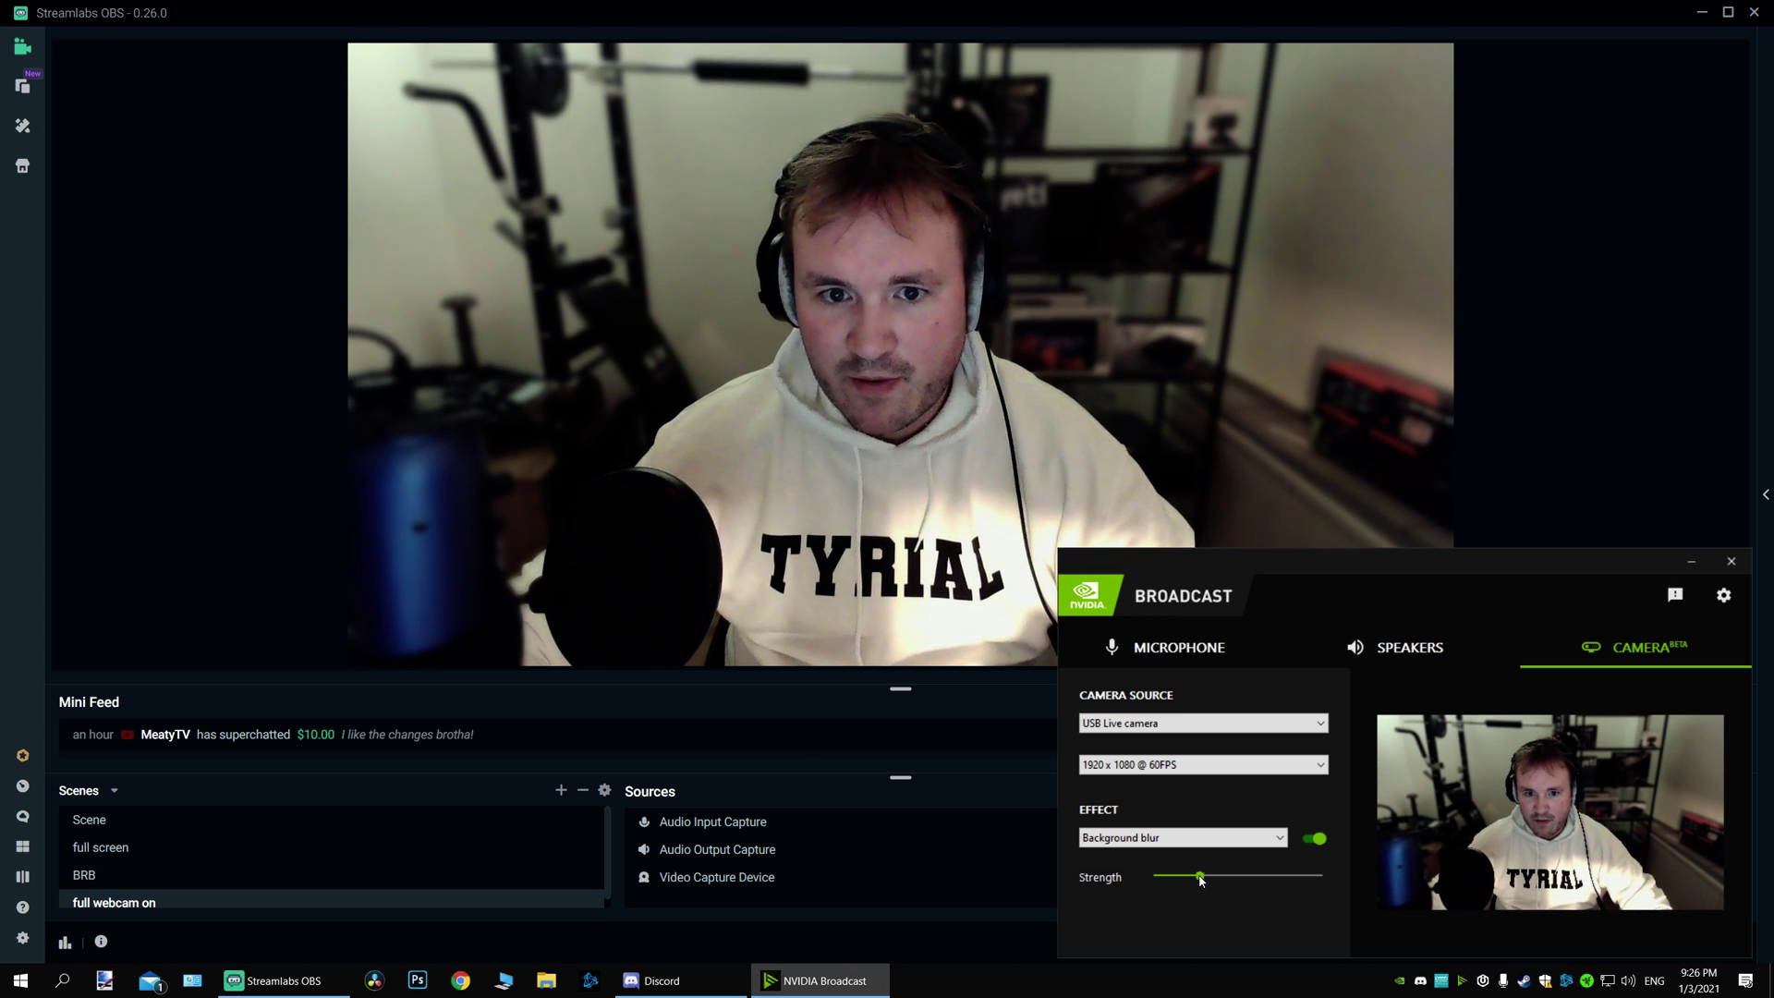
click(1256, 876)
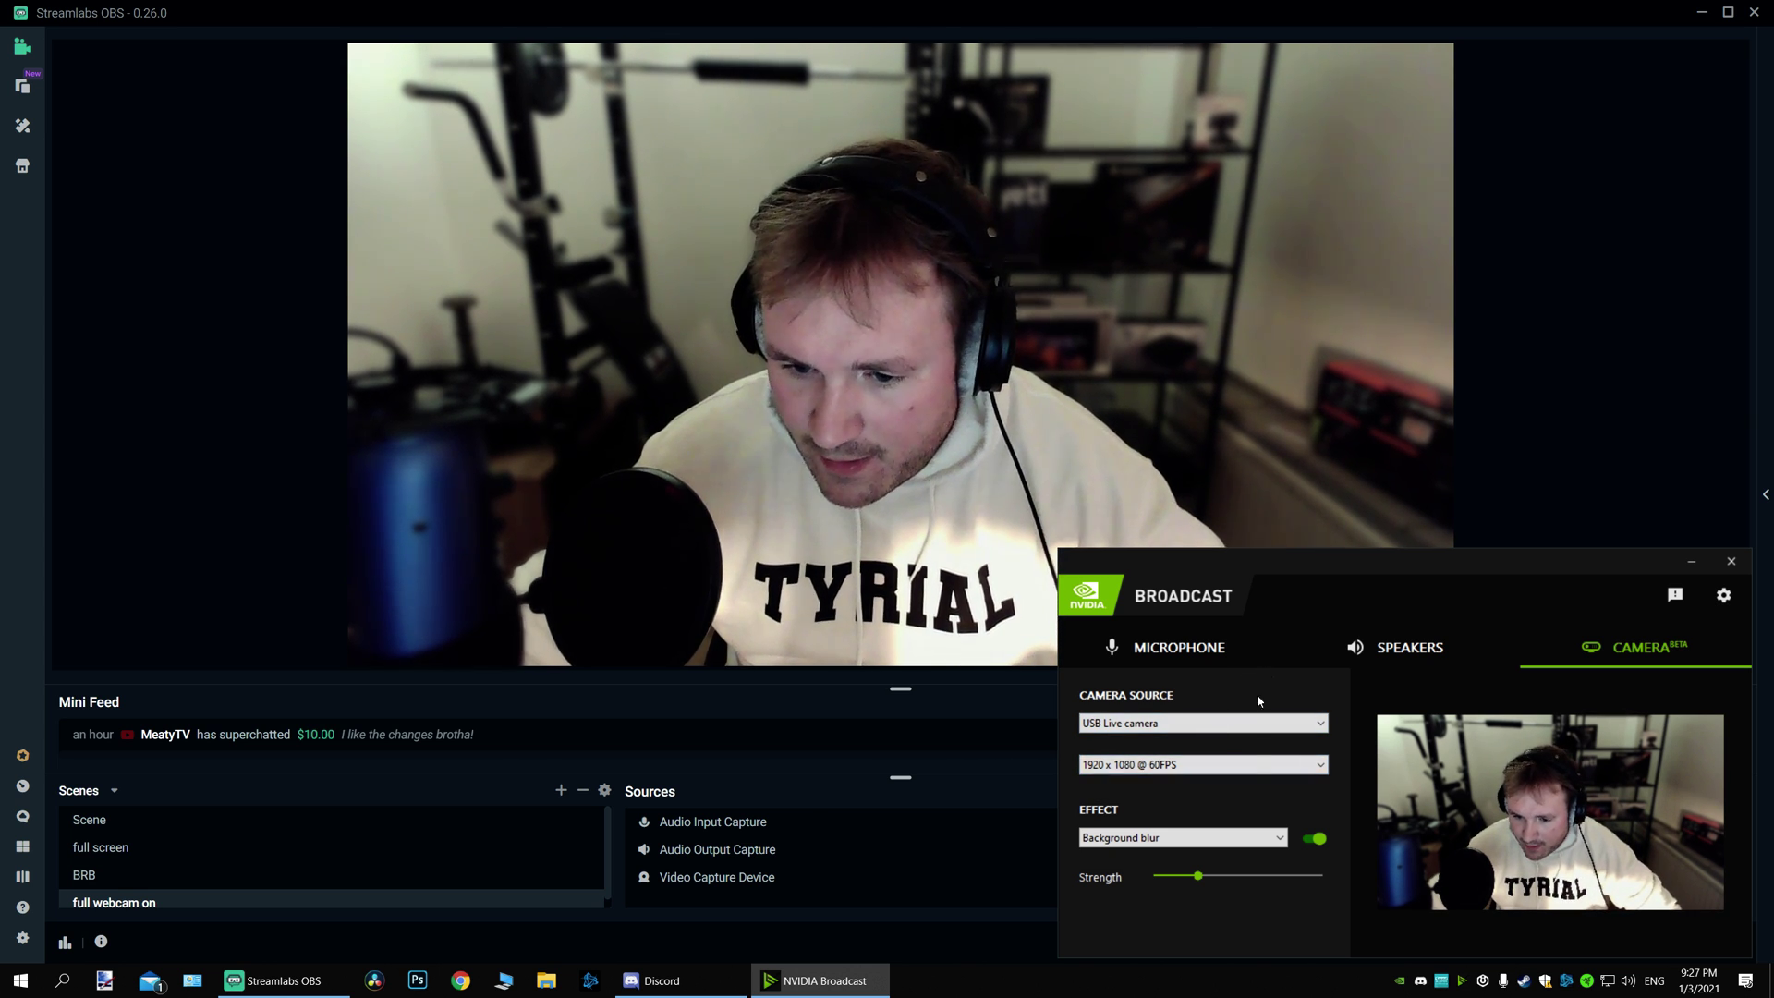
- Switch to Background replacement using the purple RTX thumbnail image from the Thumbnails folder
click(1191, 837)
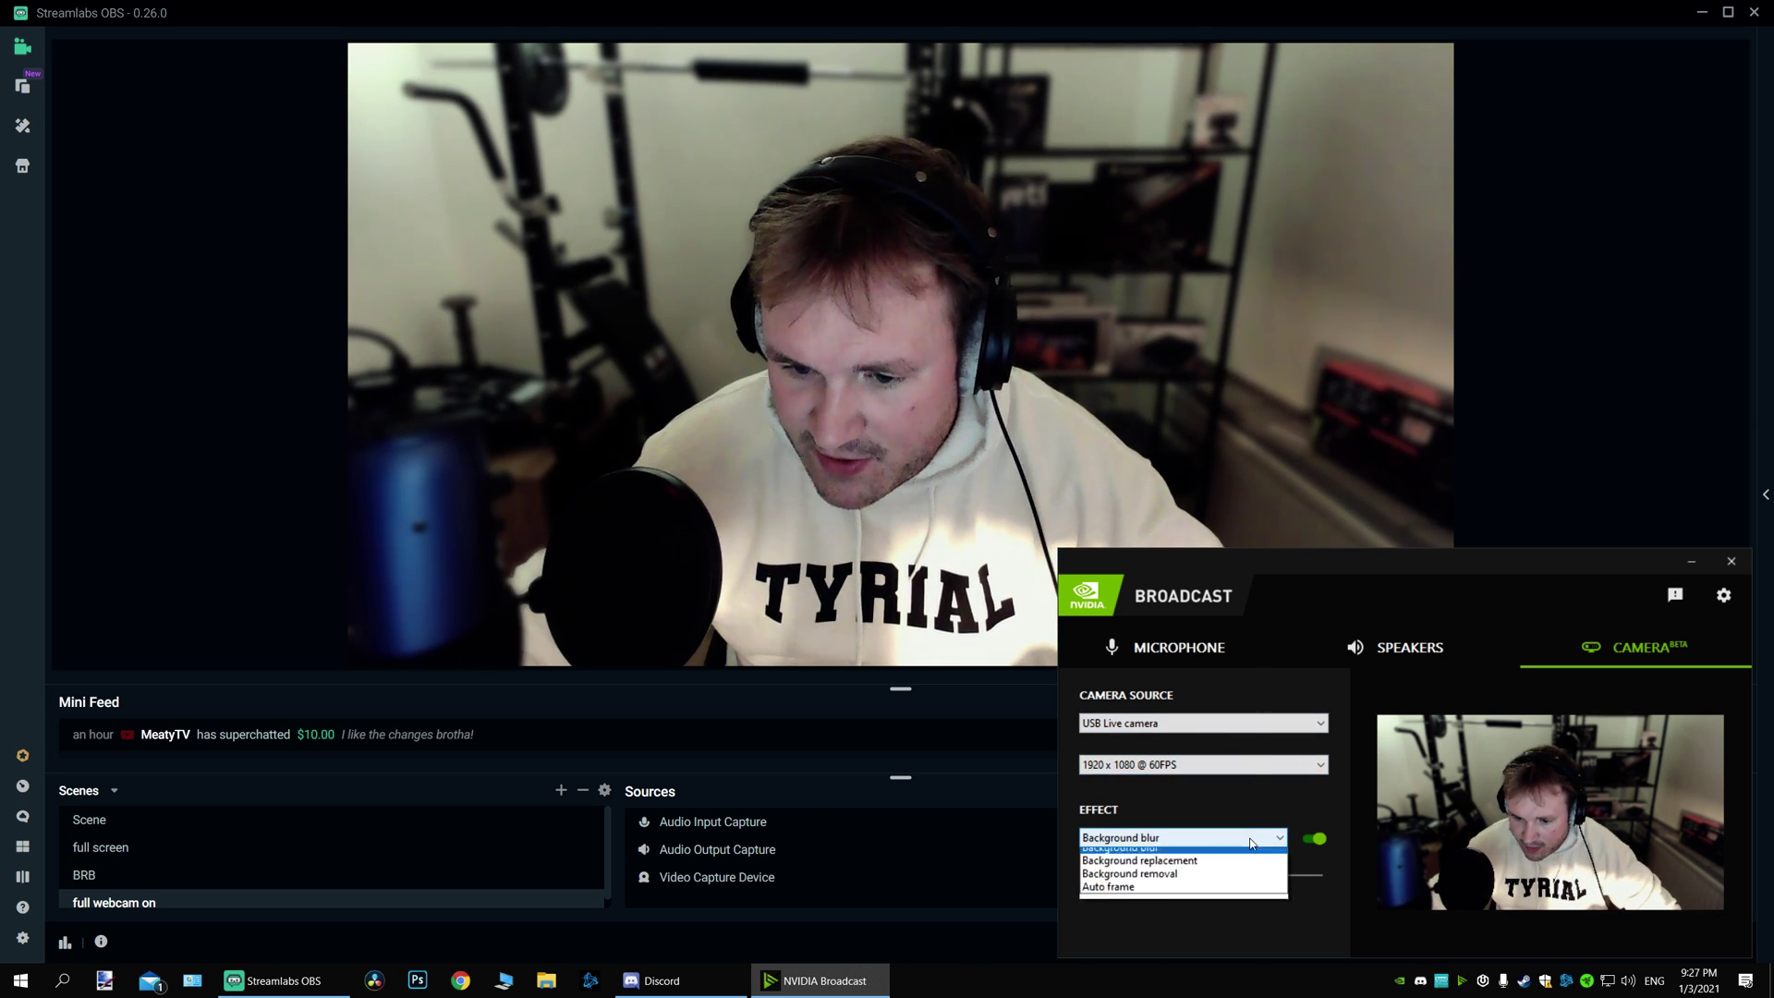
click(1192, 867)
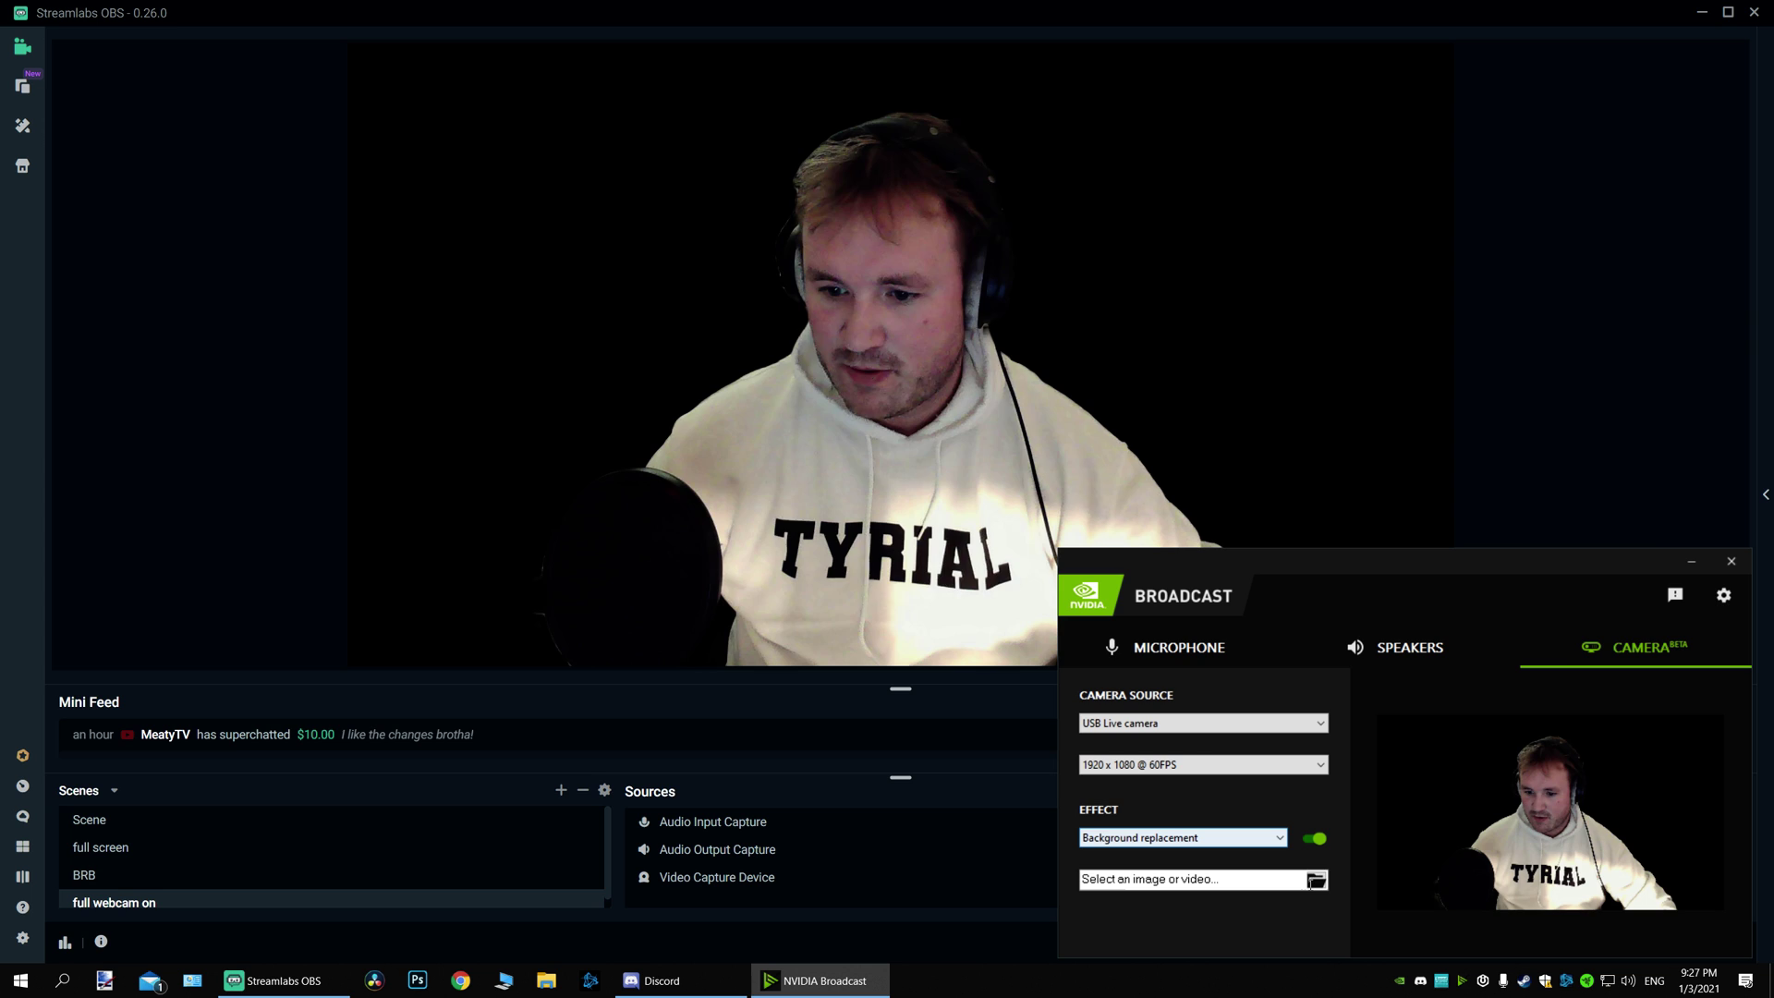
click(1316, 879)
scroll(1635, 617, down, 3)
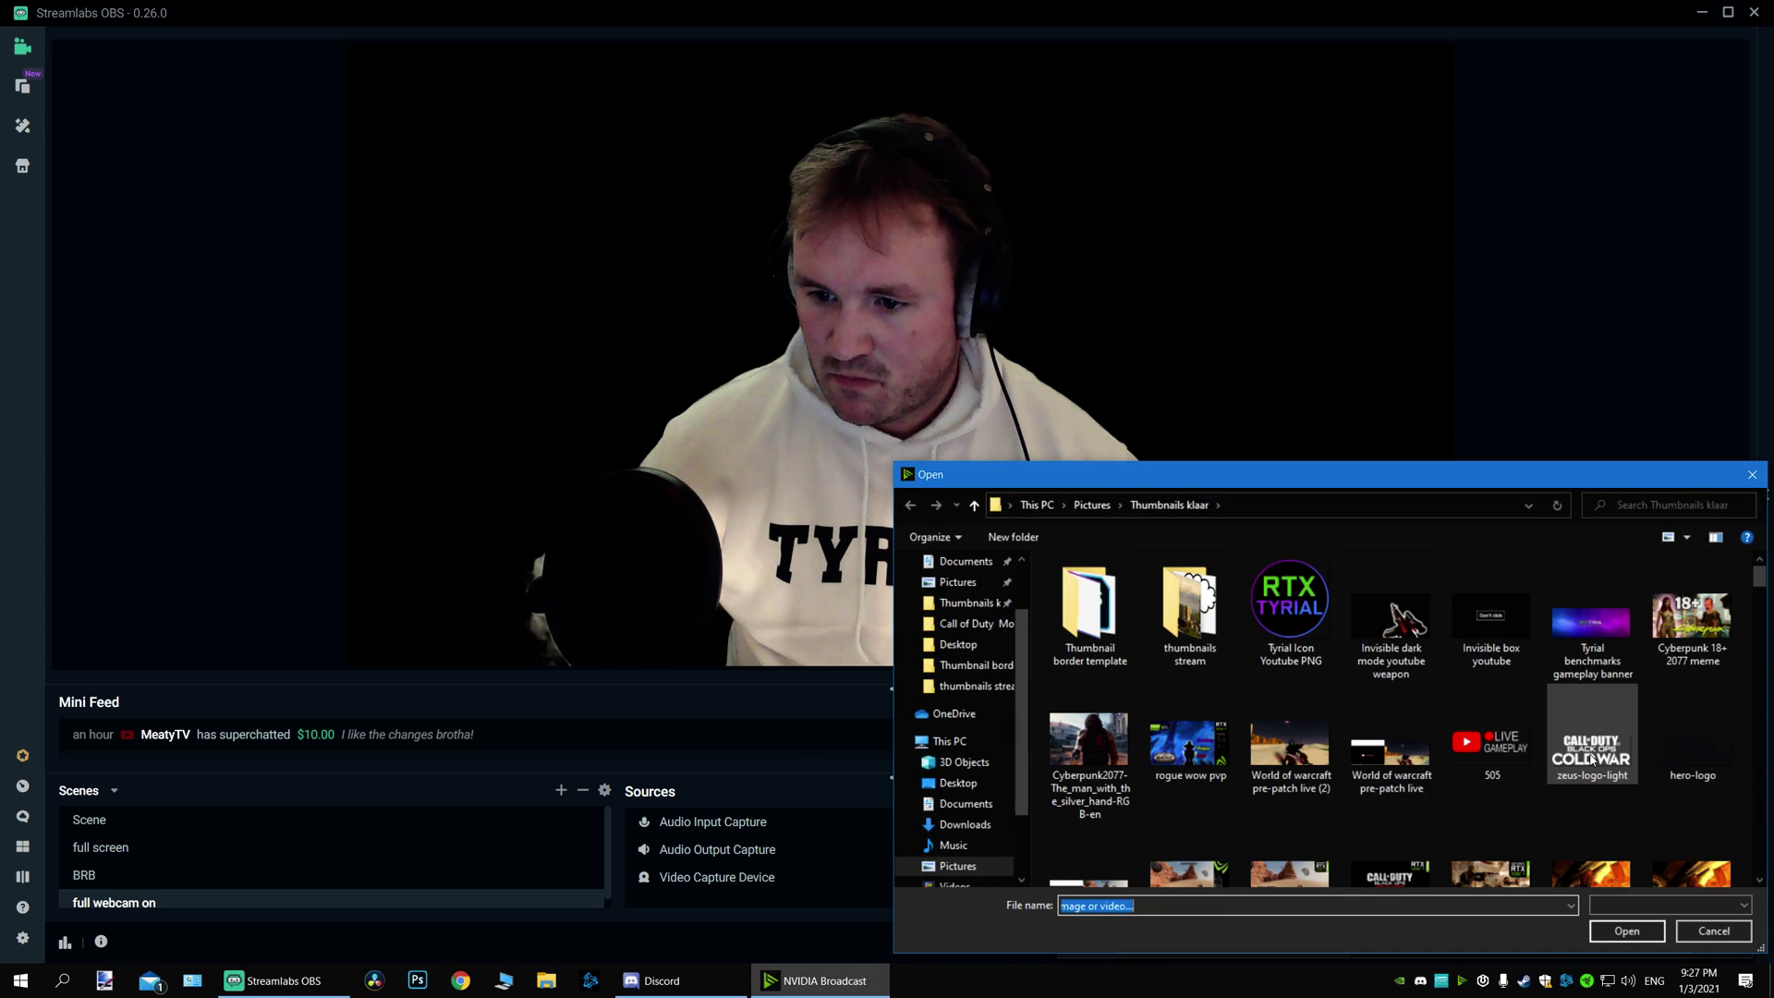
double_click(1598, 609)
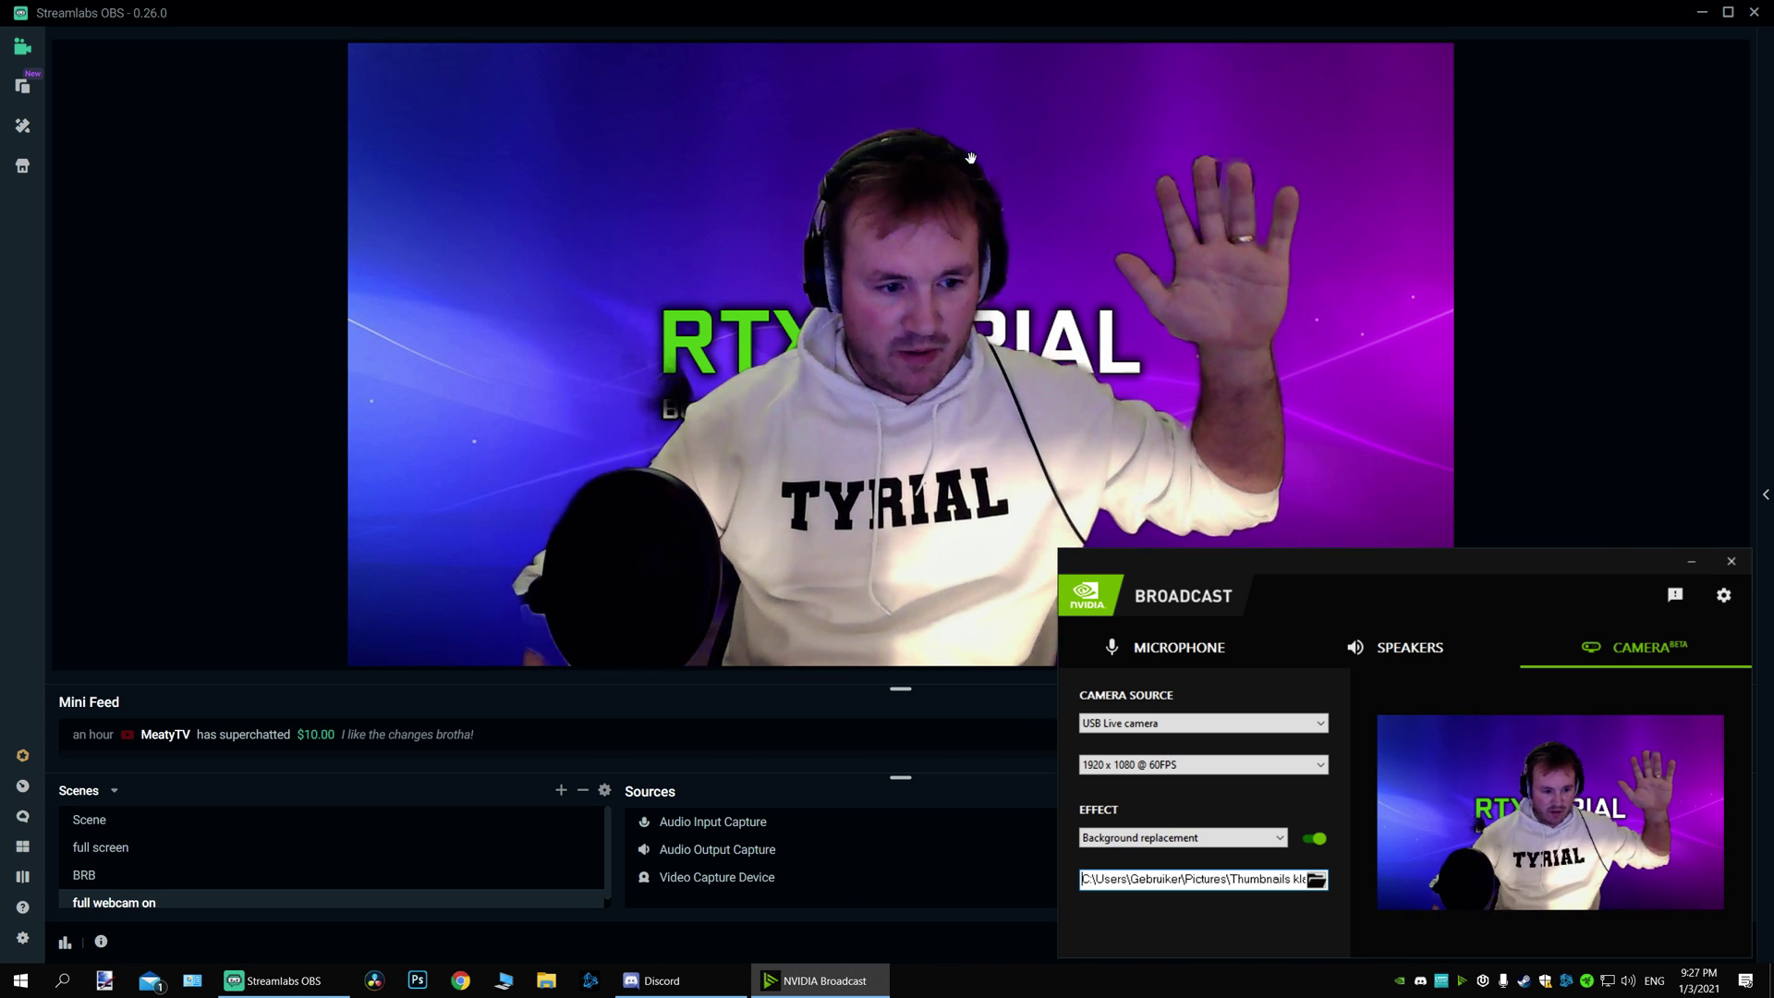
click(146, 845)
click(159, 821)
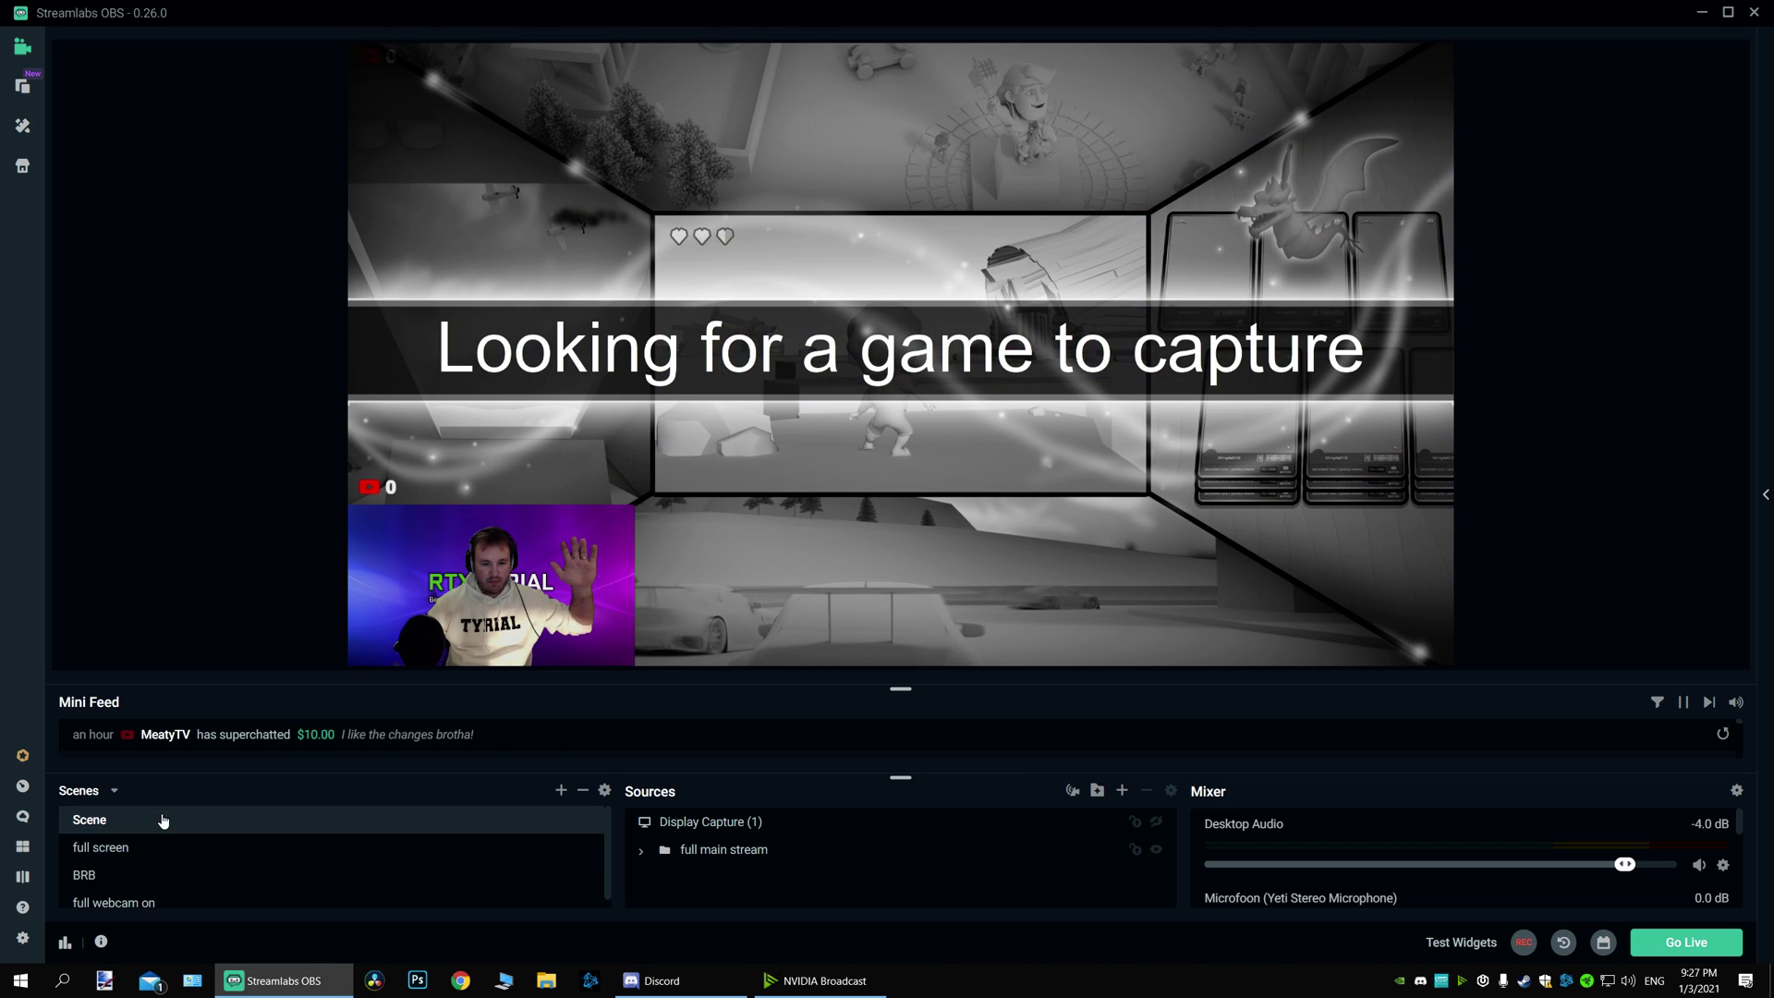
mouse_move(817, 979)
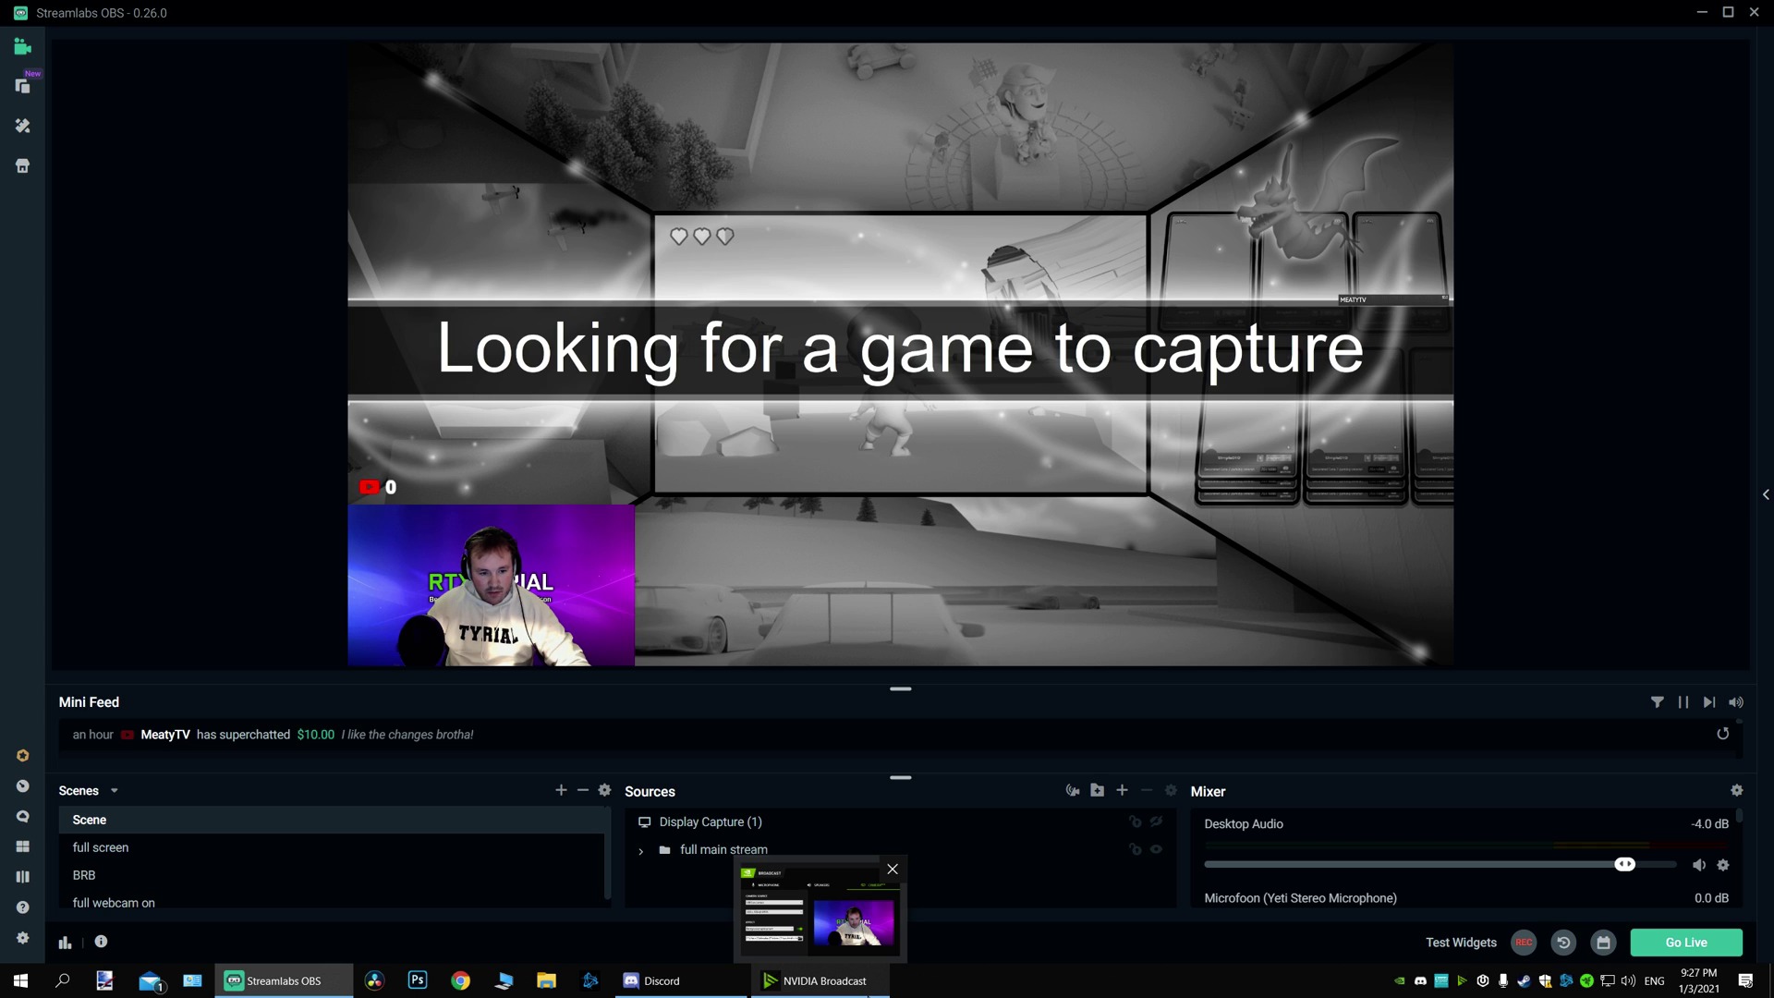
click(817, 980)
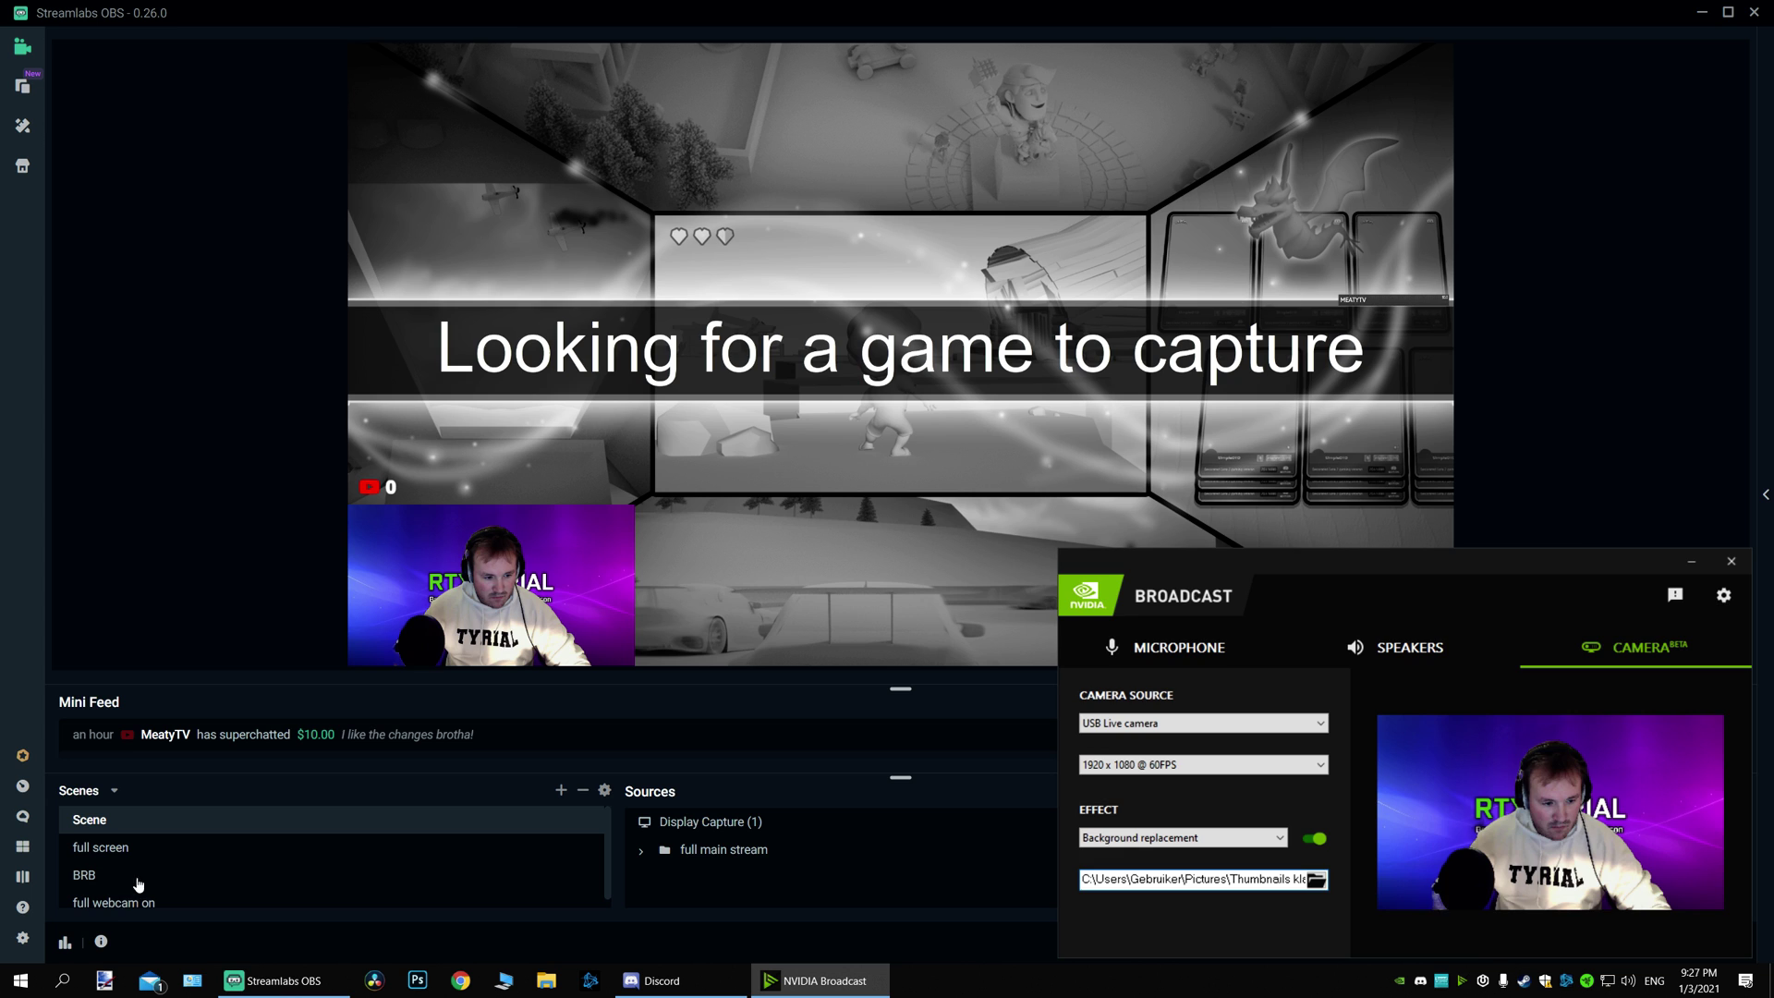
click(116, 901)
click(818, 979)
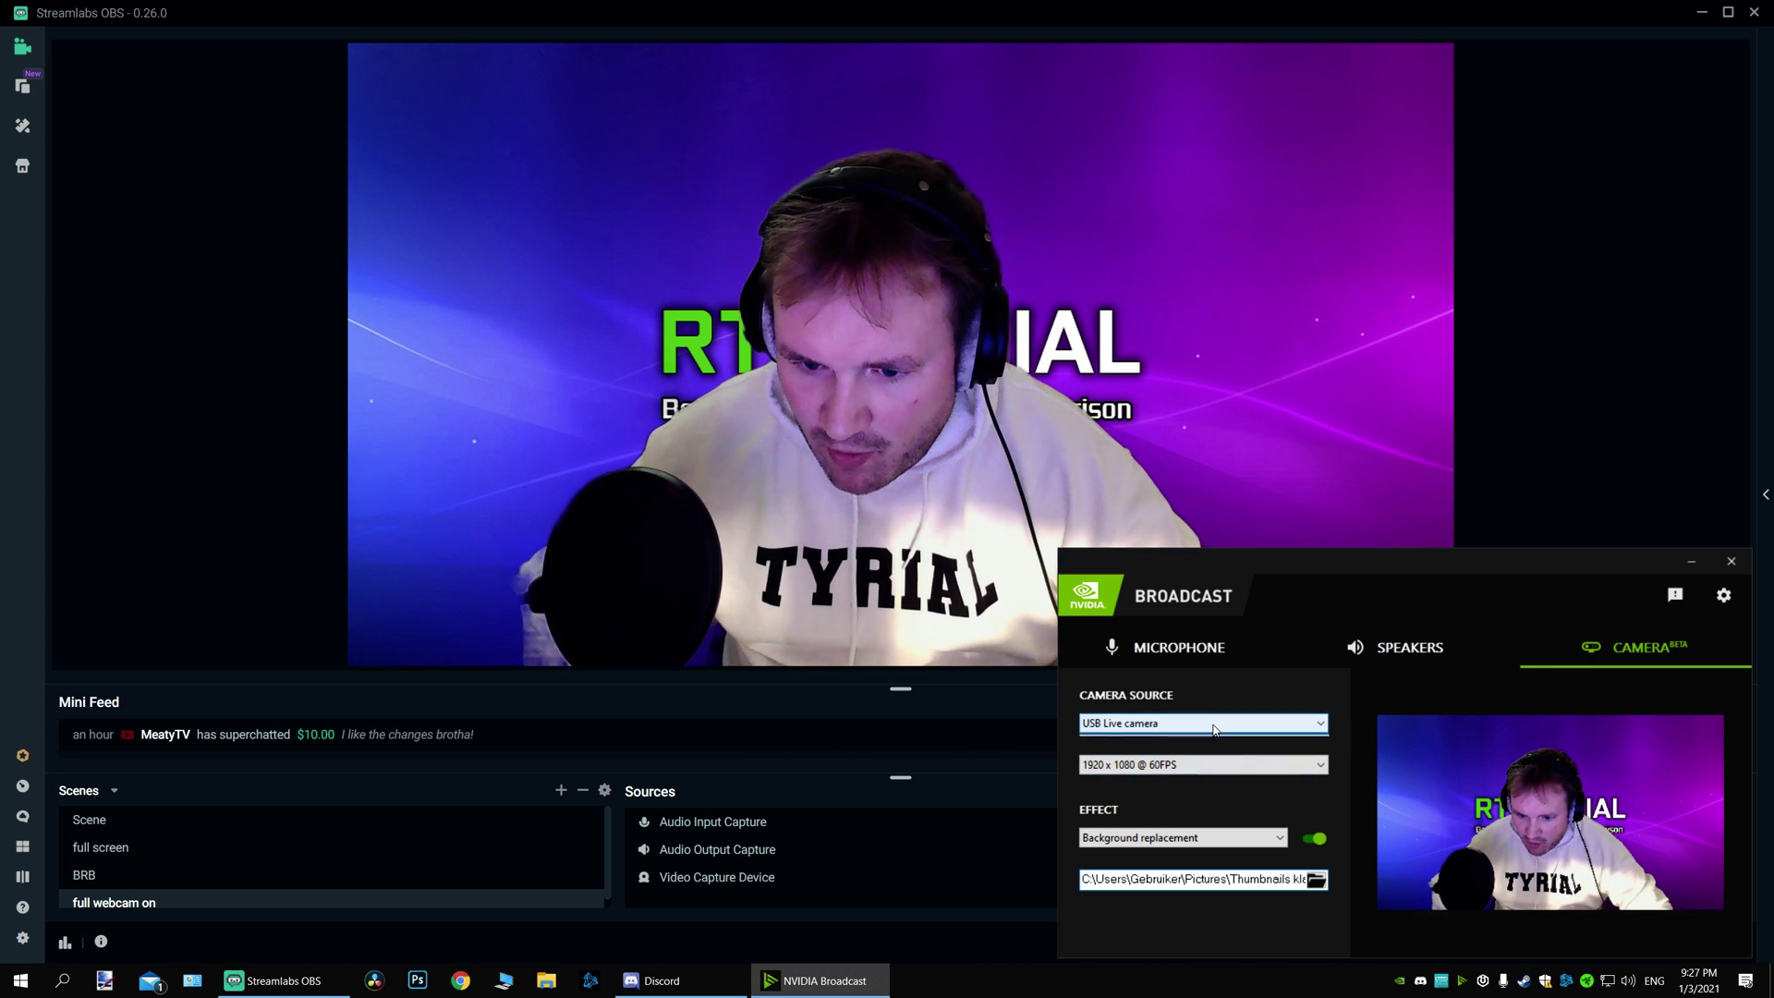
- Keep 1920 x 1080 @ 60FPS, apply Background removal, and view the cut-out webcam in the main Scene
click(1196, 764)
click(1195, 764)
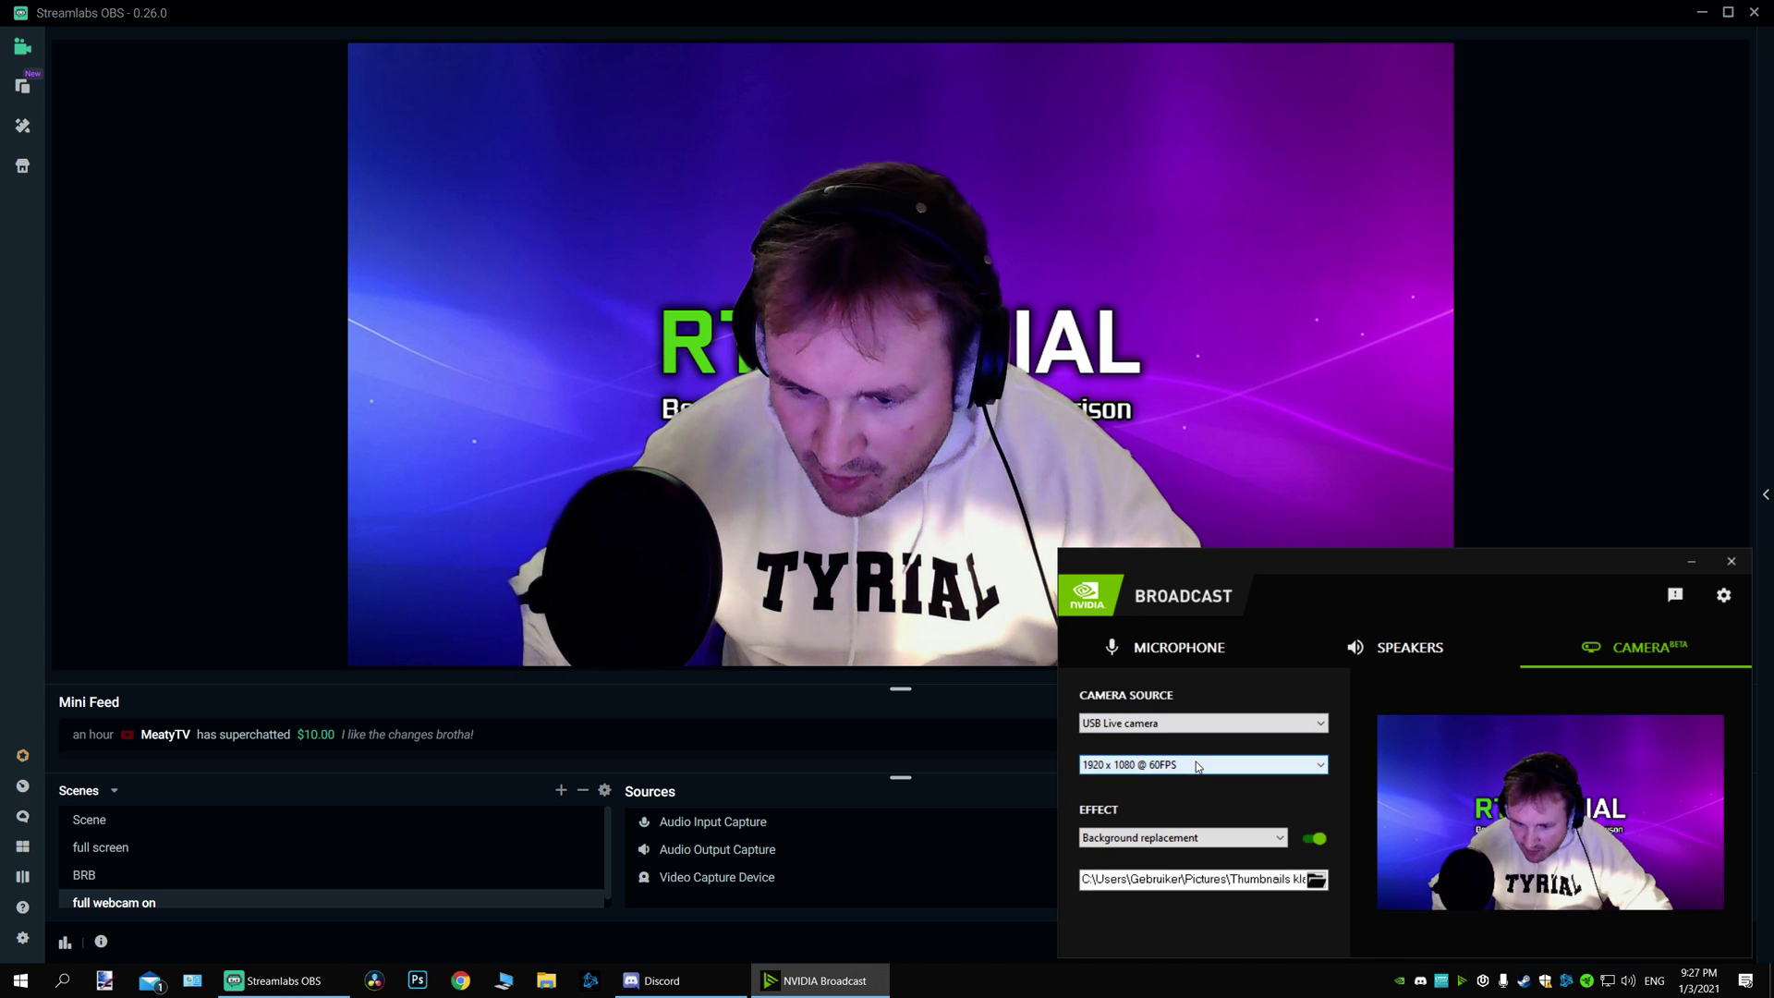
click(1182, 837)
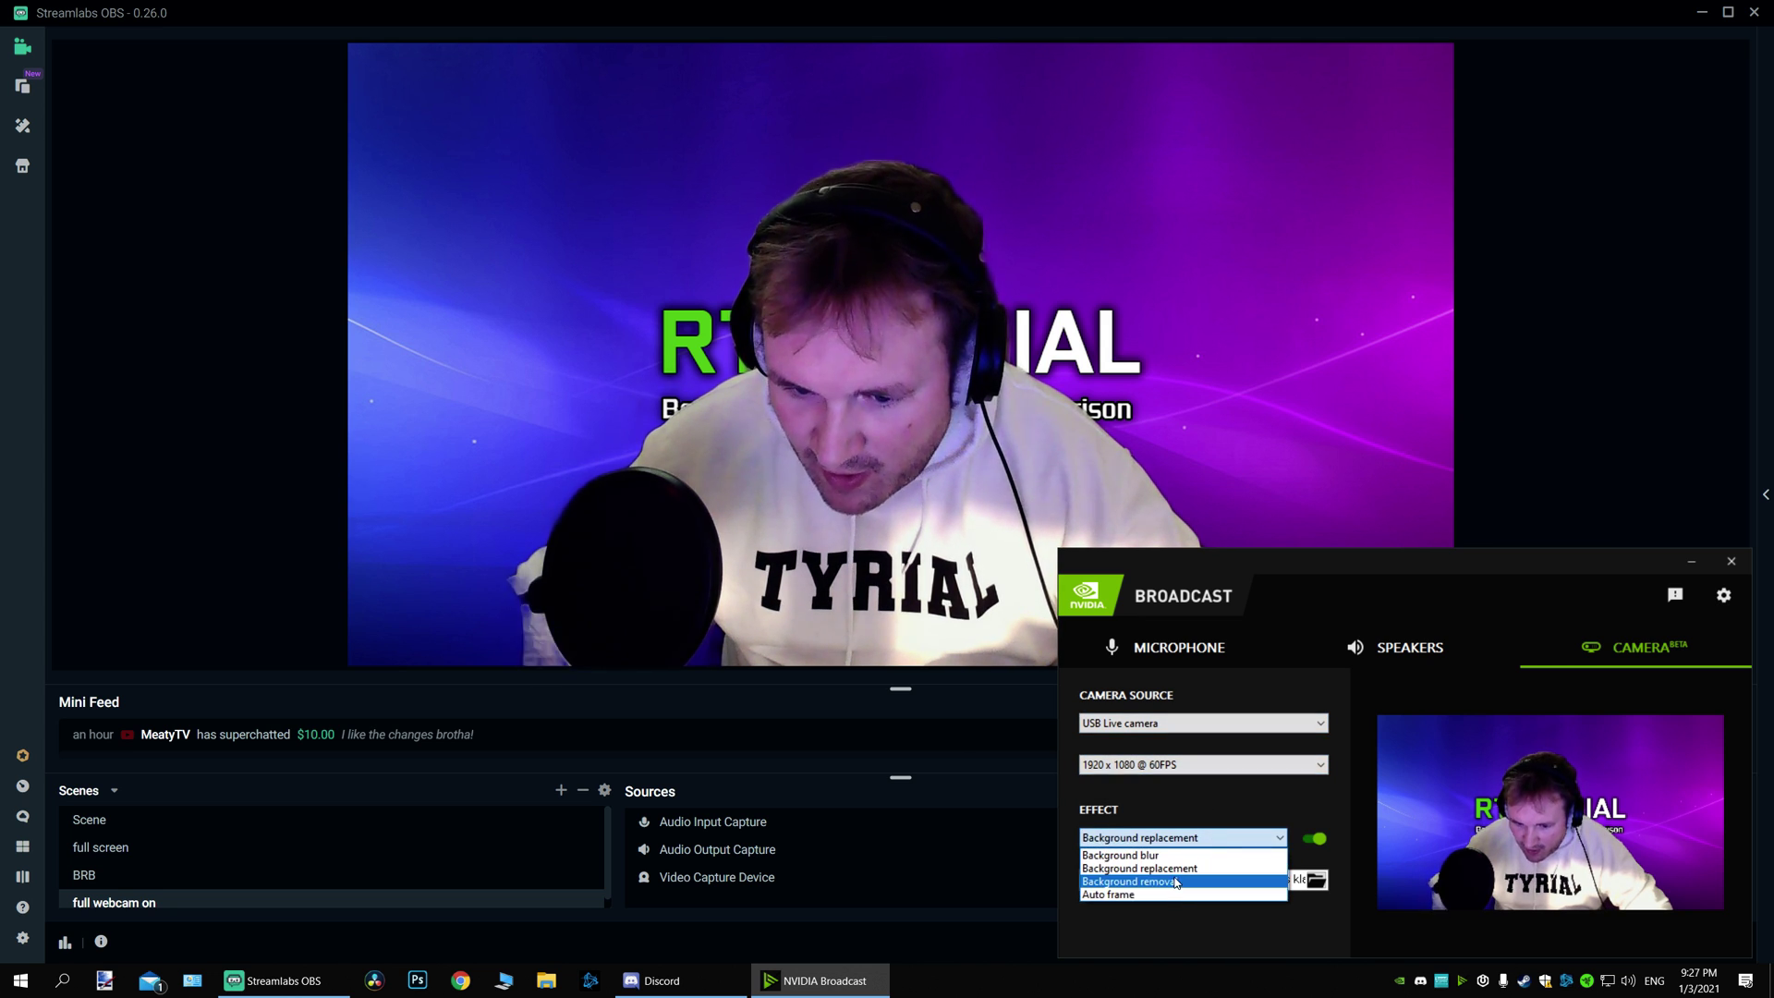
click(1146, 881)
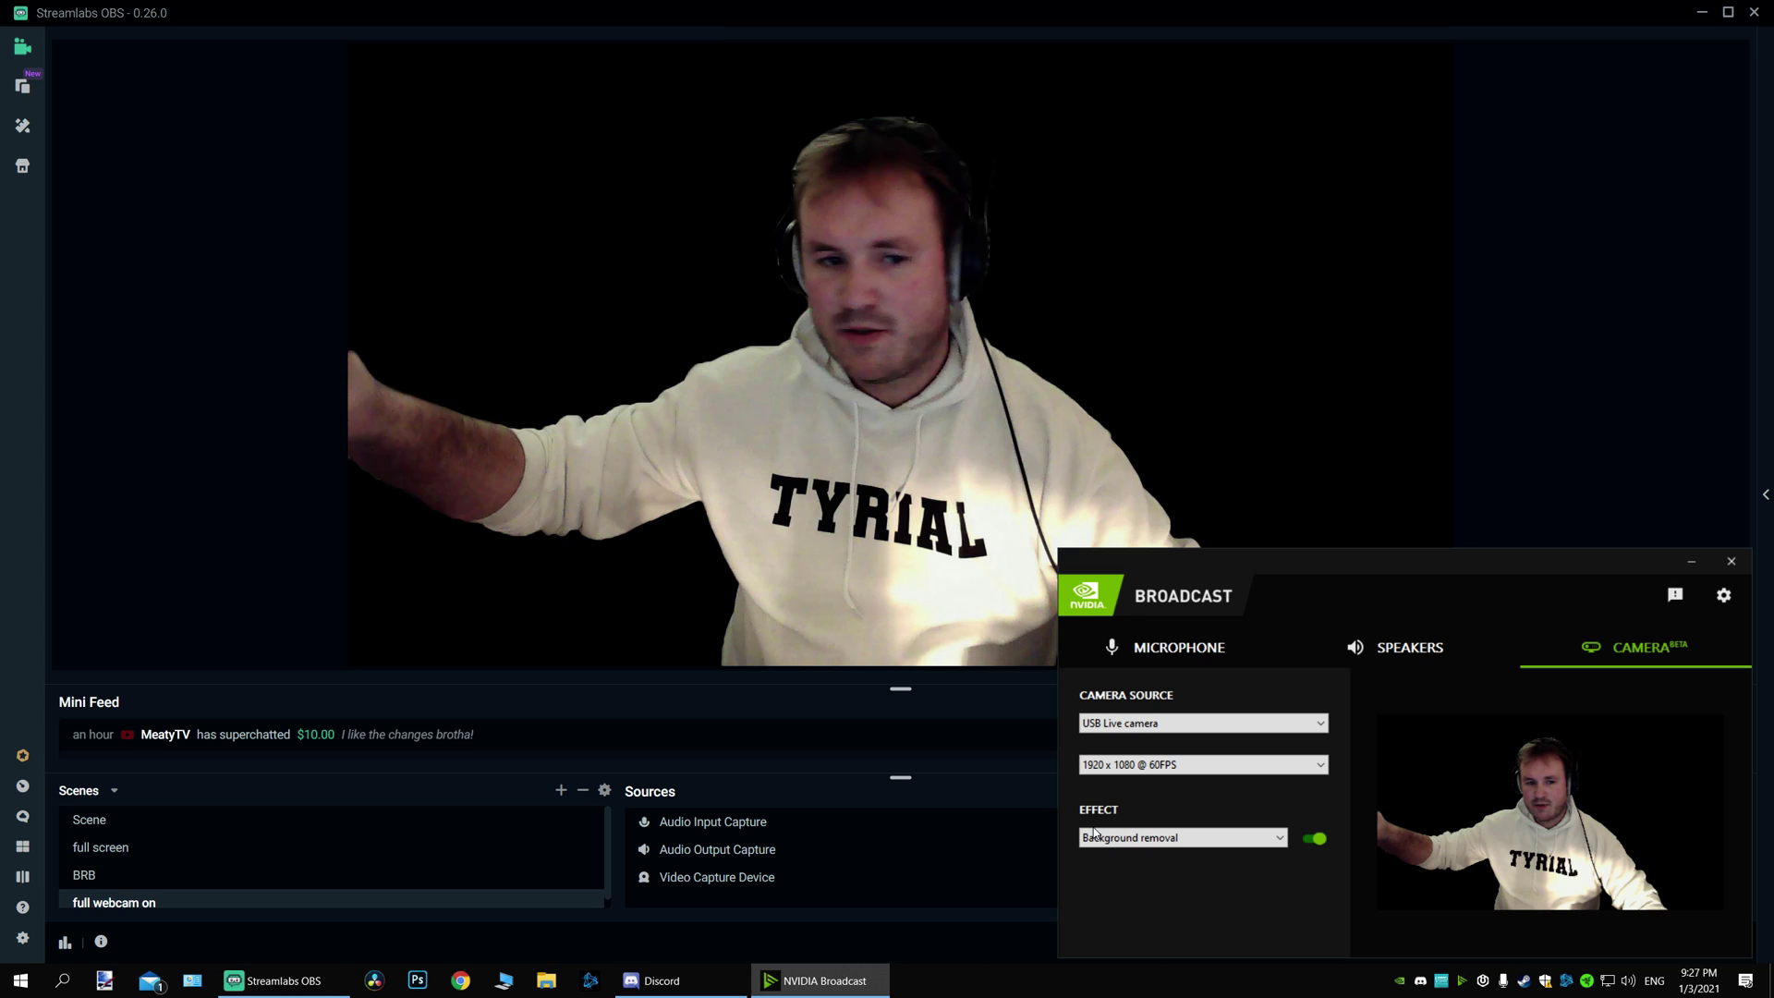
click(175, 819)
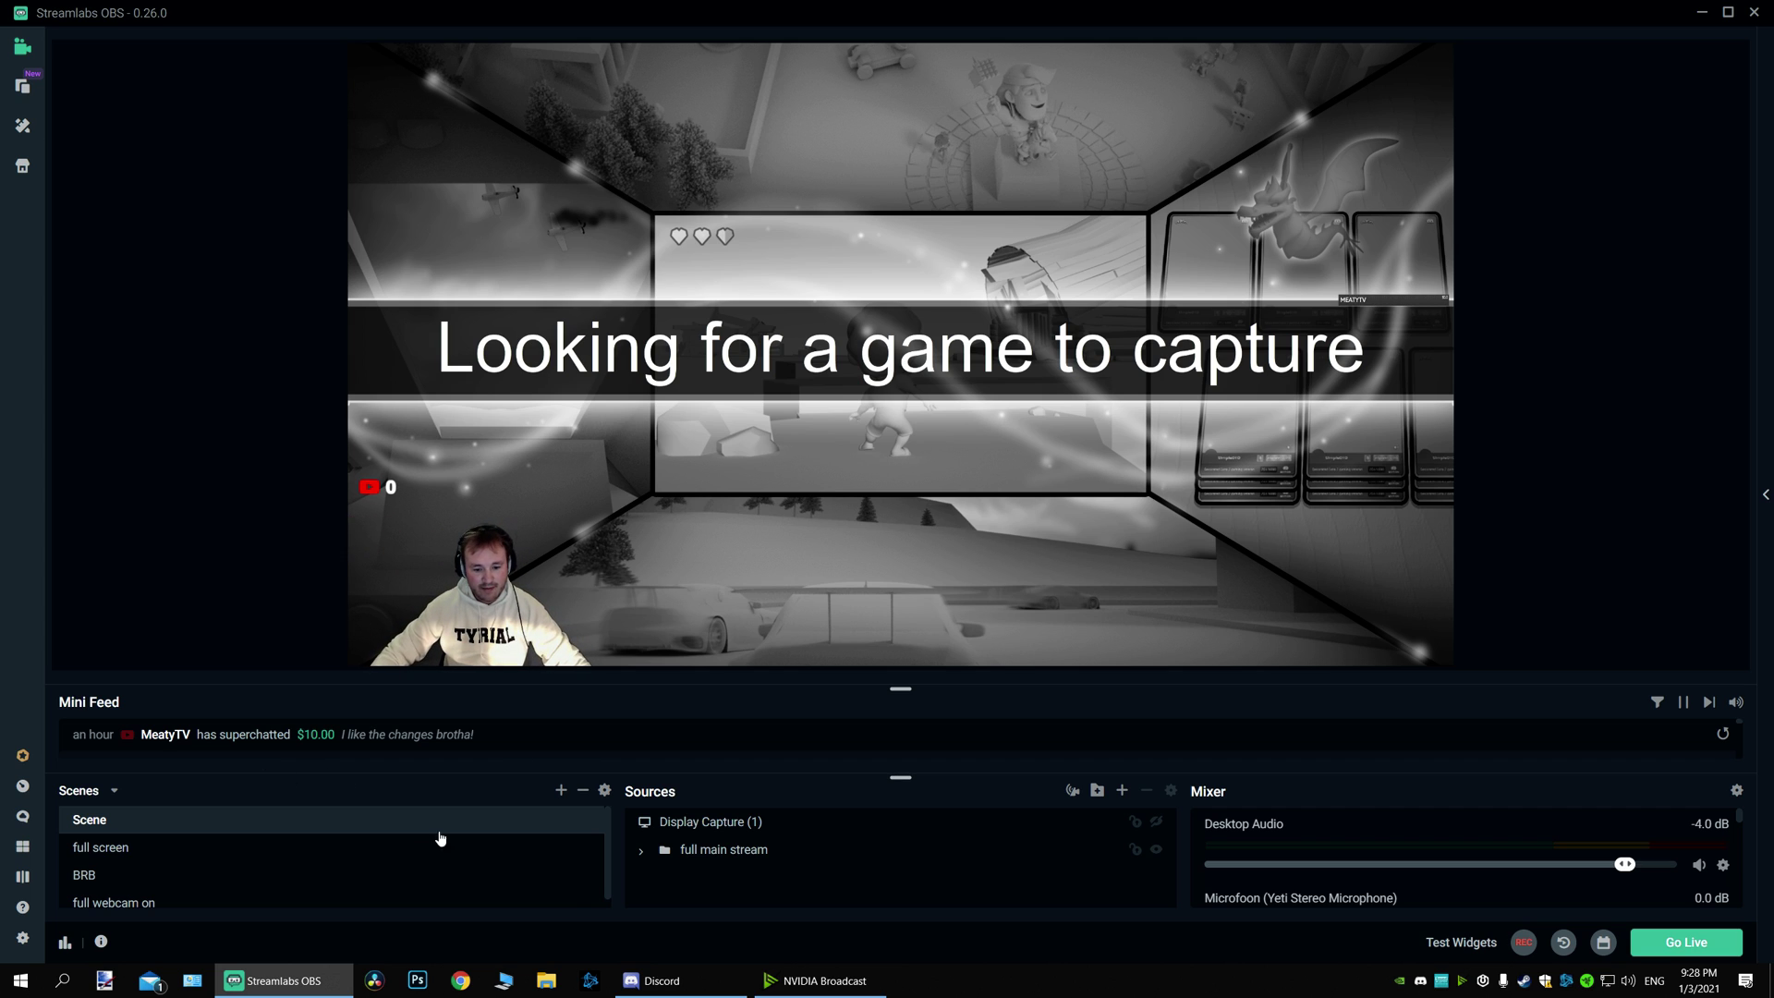
- Set the NVIDIA Broadcast camera effect to Auto frame and drag Zoom to maximum
click(815, 980)
click(1191, 837)
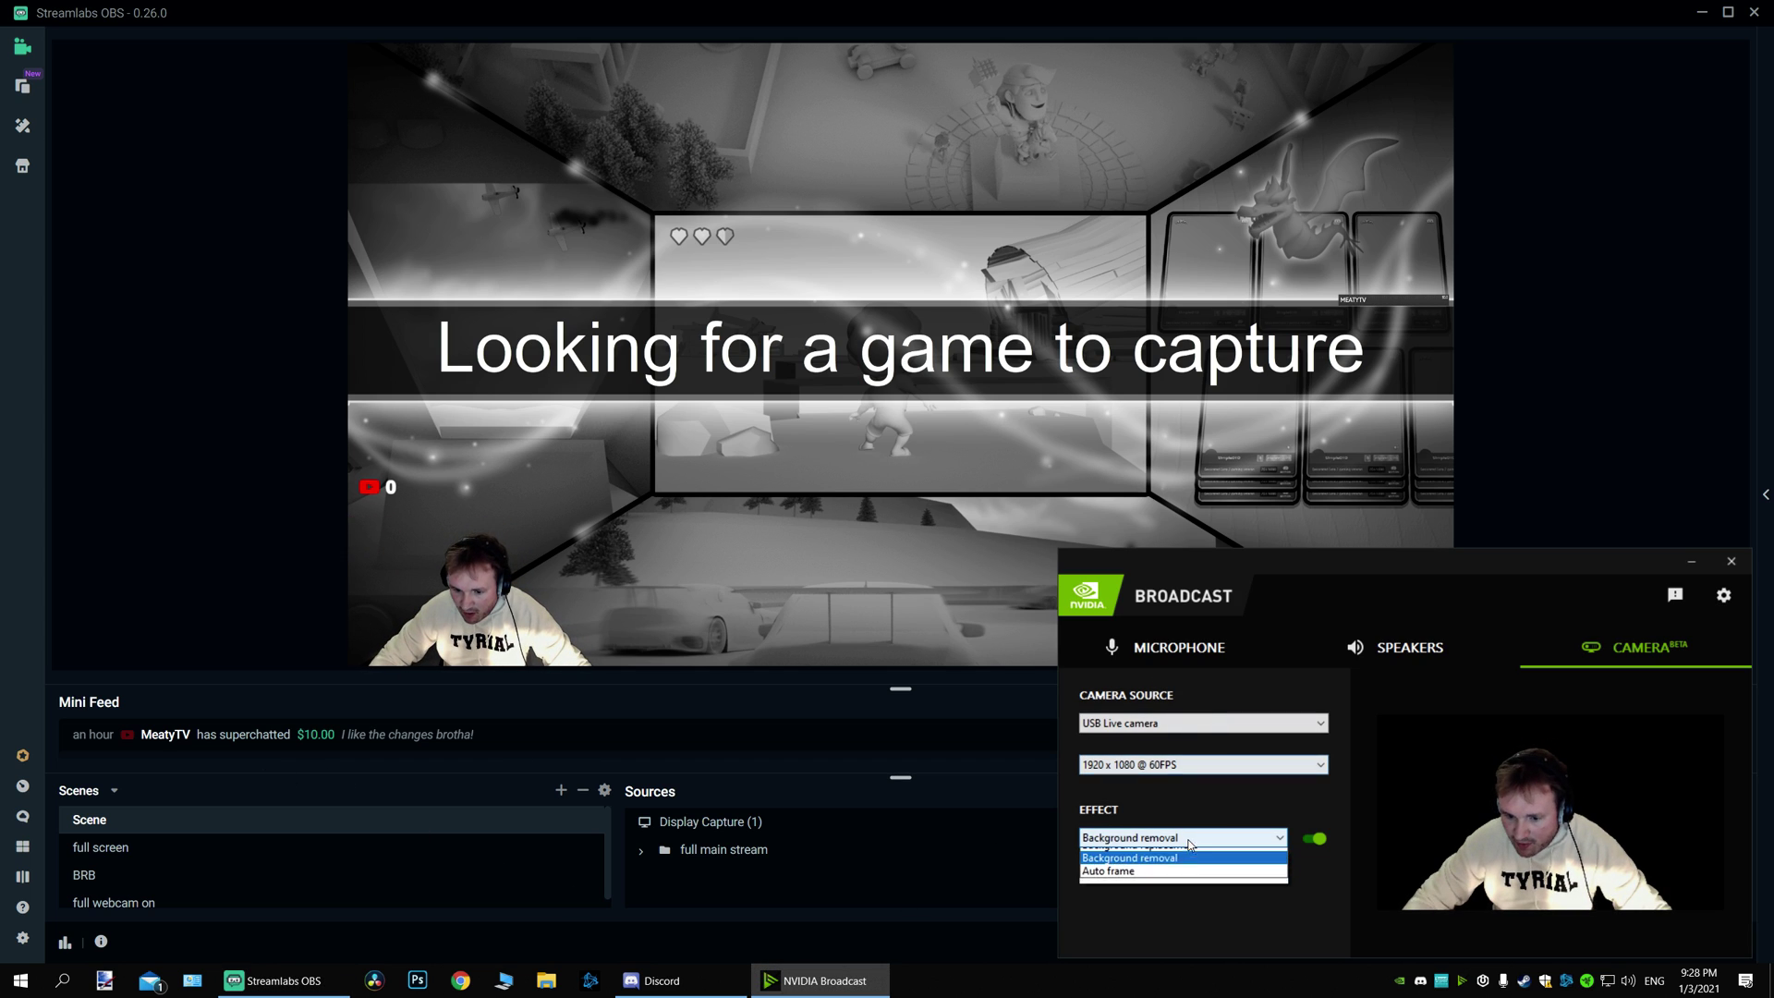
click(1150, 891)
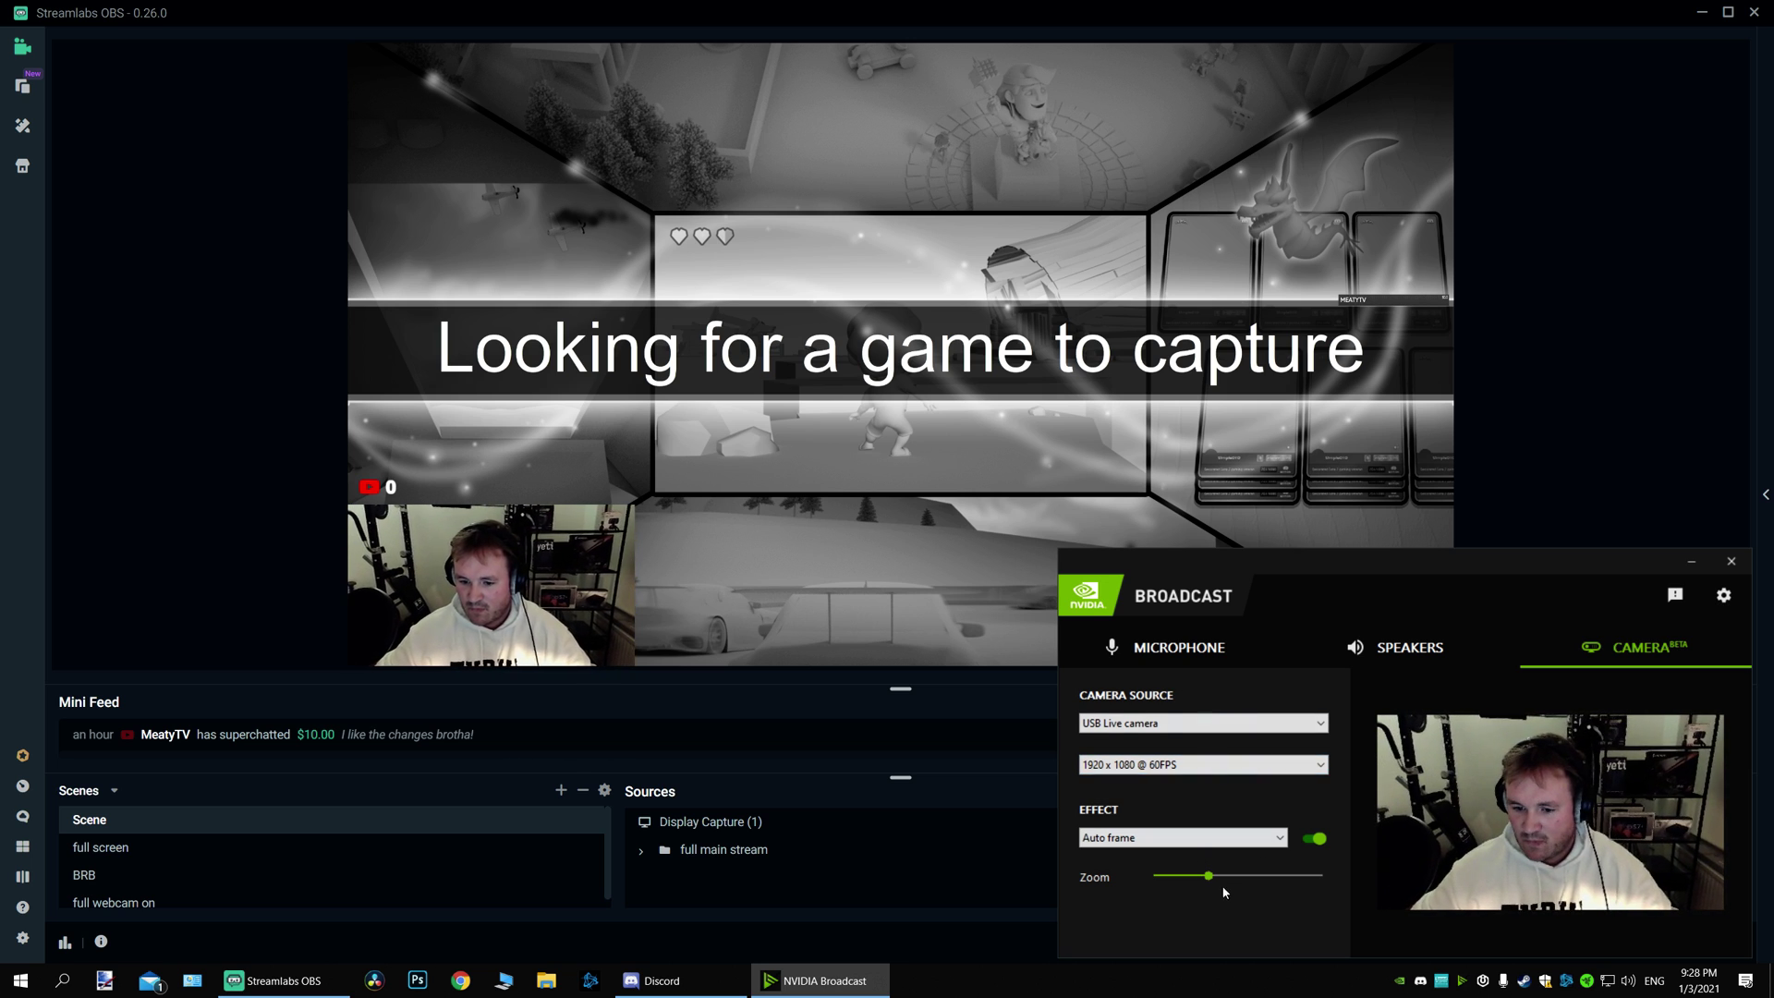
drag(1256, 874, 1318, 881)
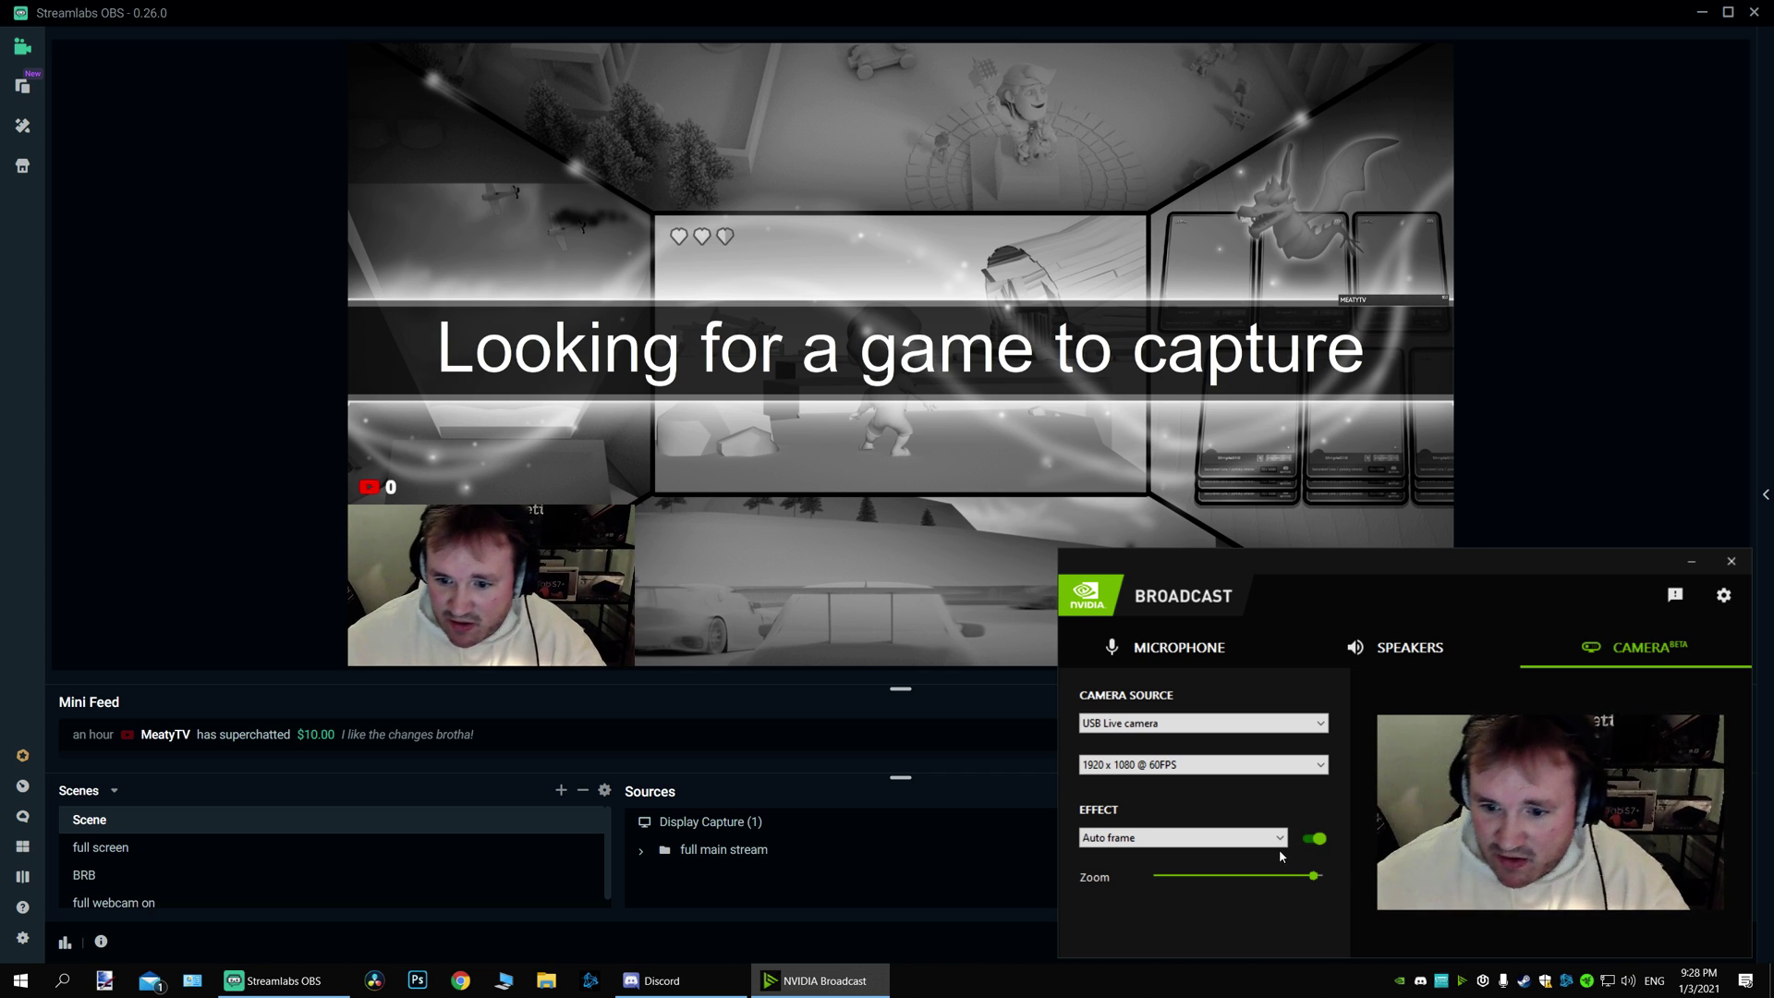
- Set the effect back to Background blur and show the full webcam on scene in Streamlabs
click(1192, 837)
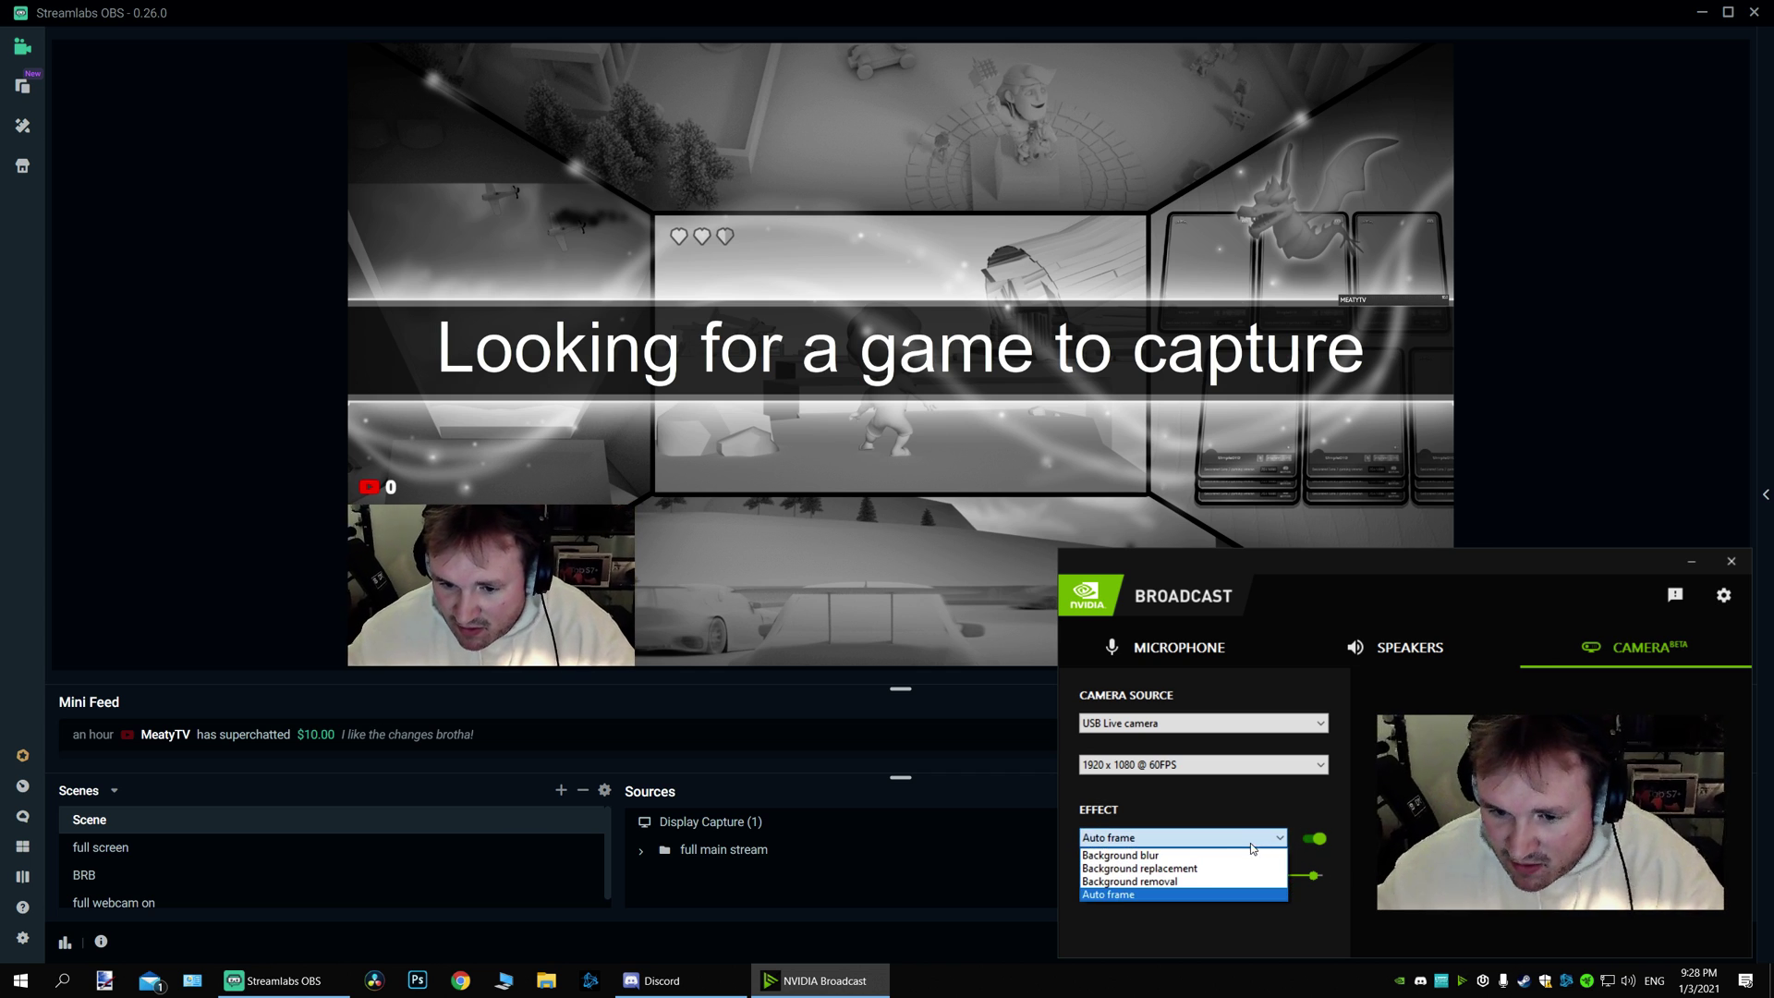
click(1187, 853)
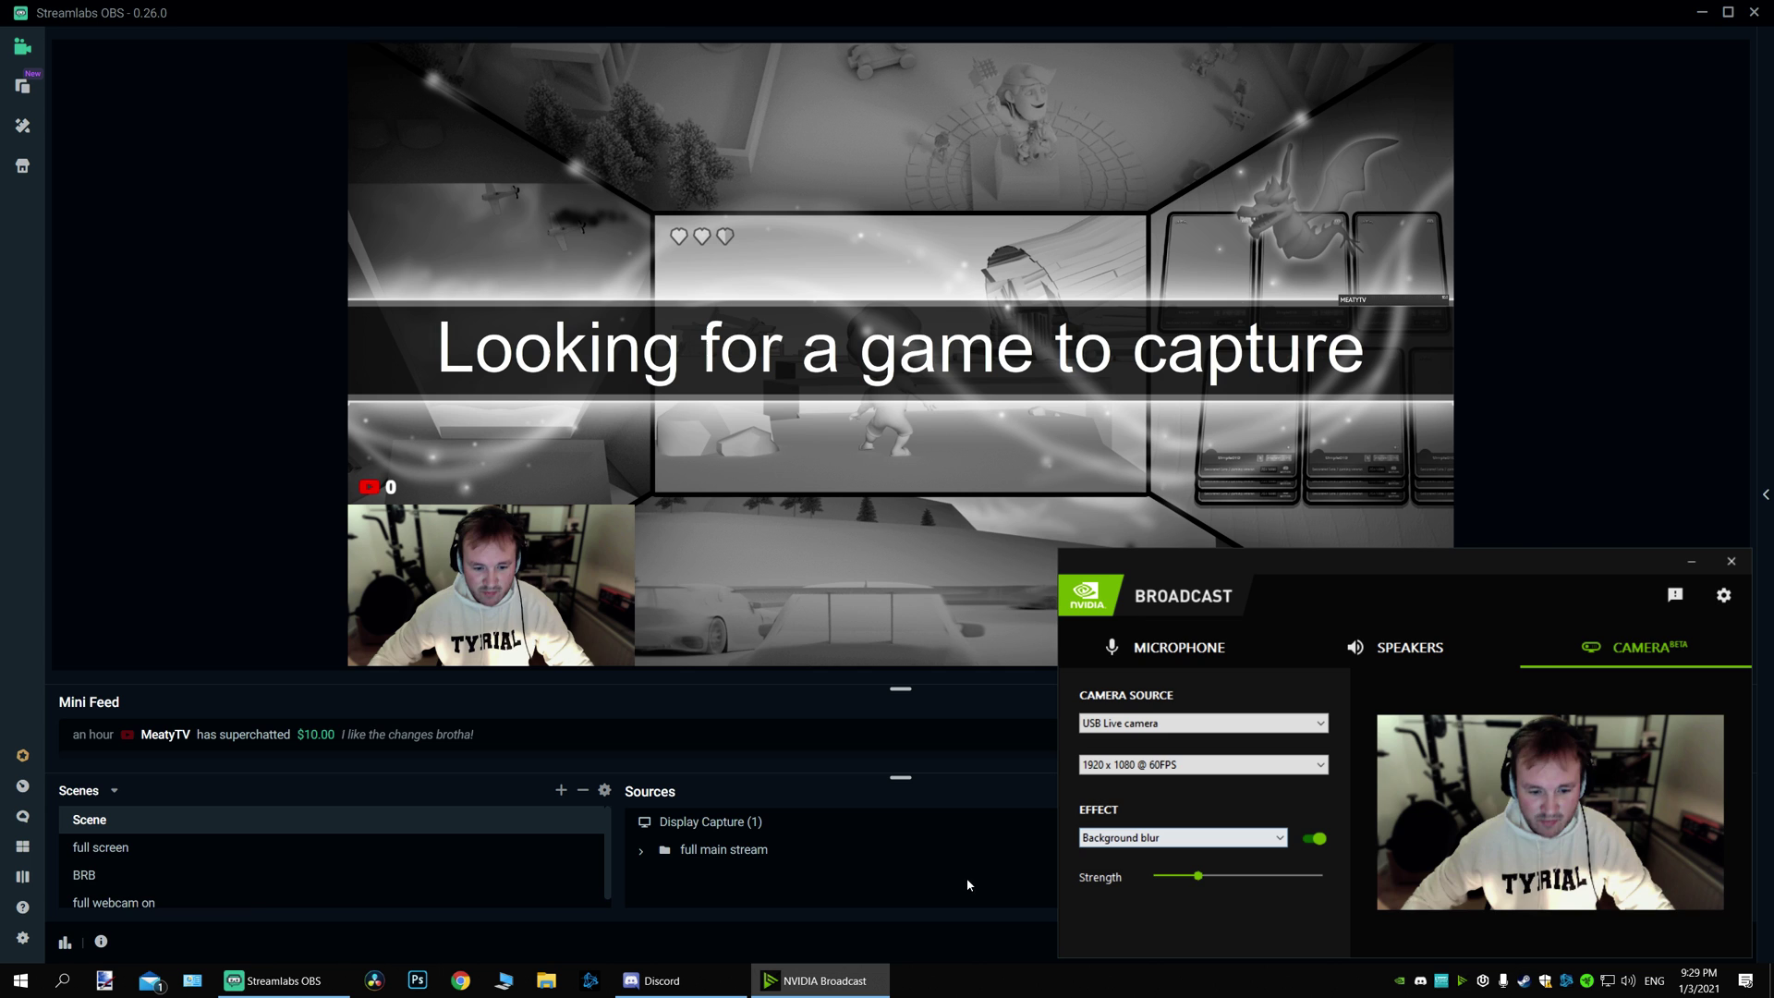
click(143, 907)
click(822, 980)
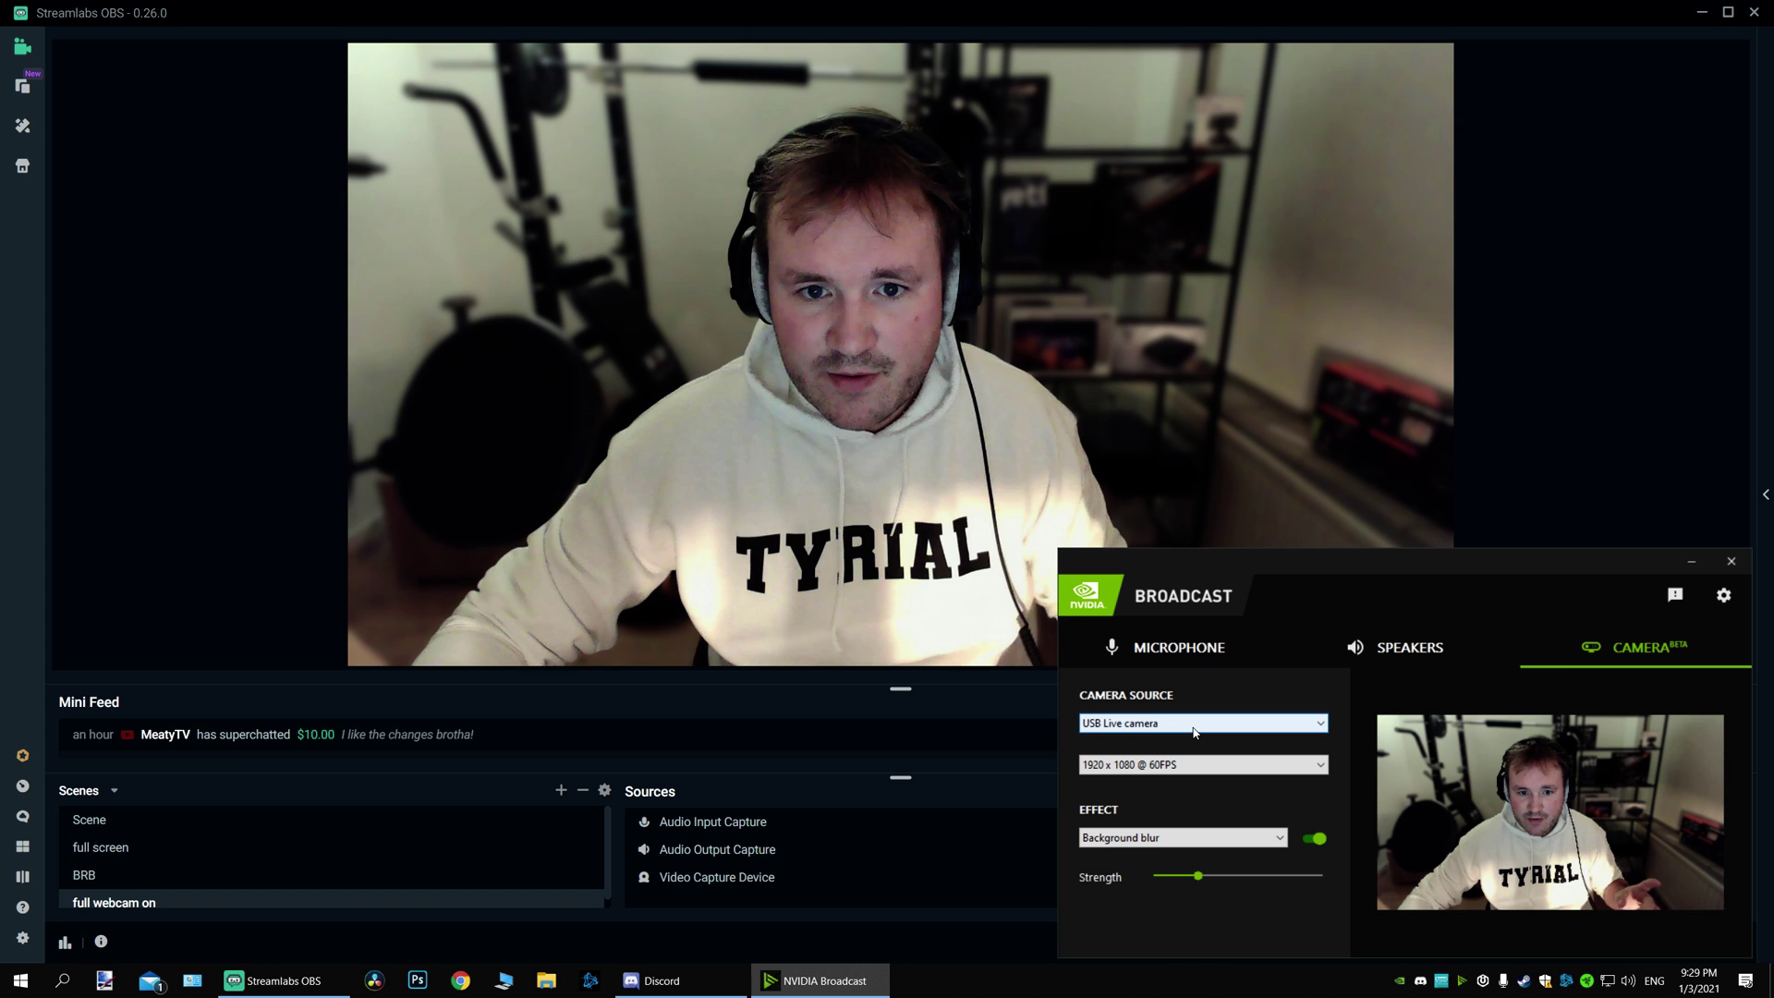
- Confirm the Video Capture Device source uses Camera (NVIDIA Broadcast), then cancel its settings
click(957, 790)
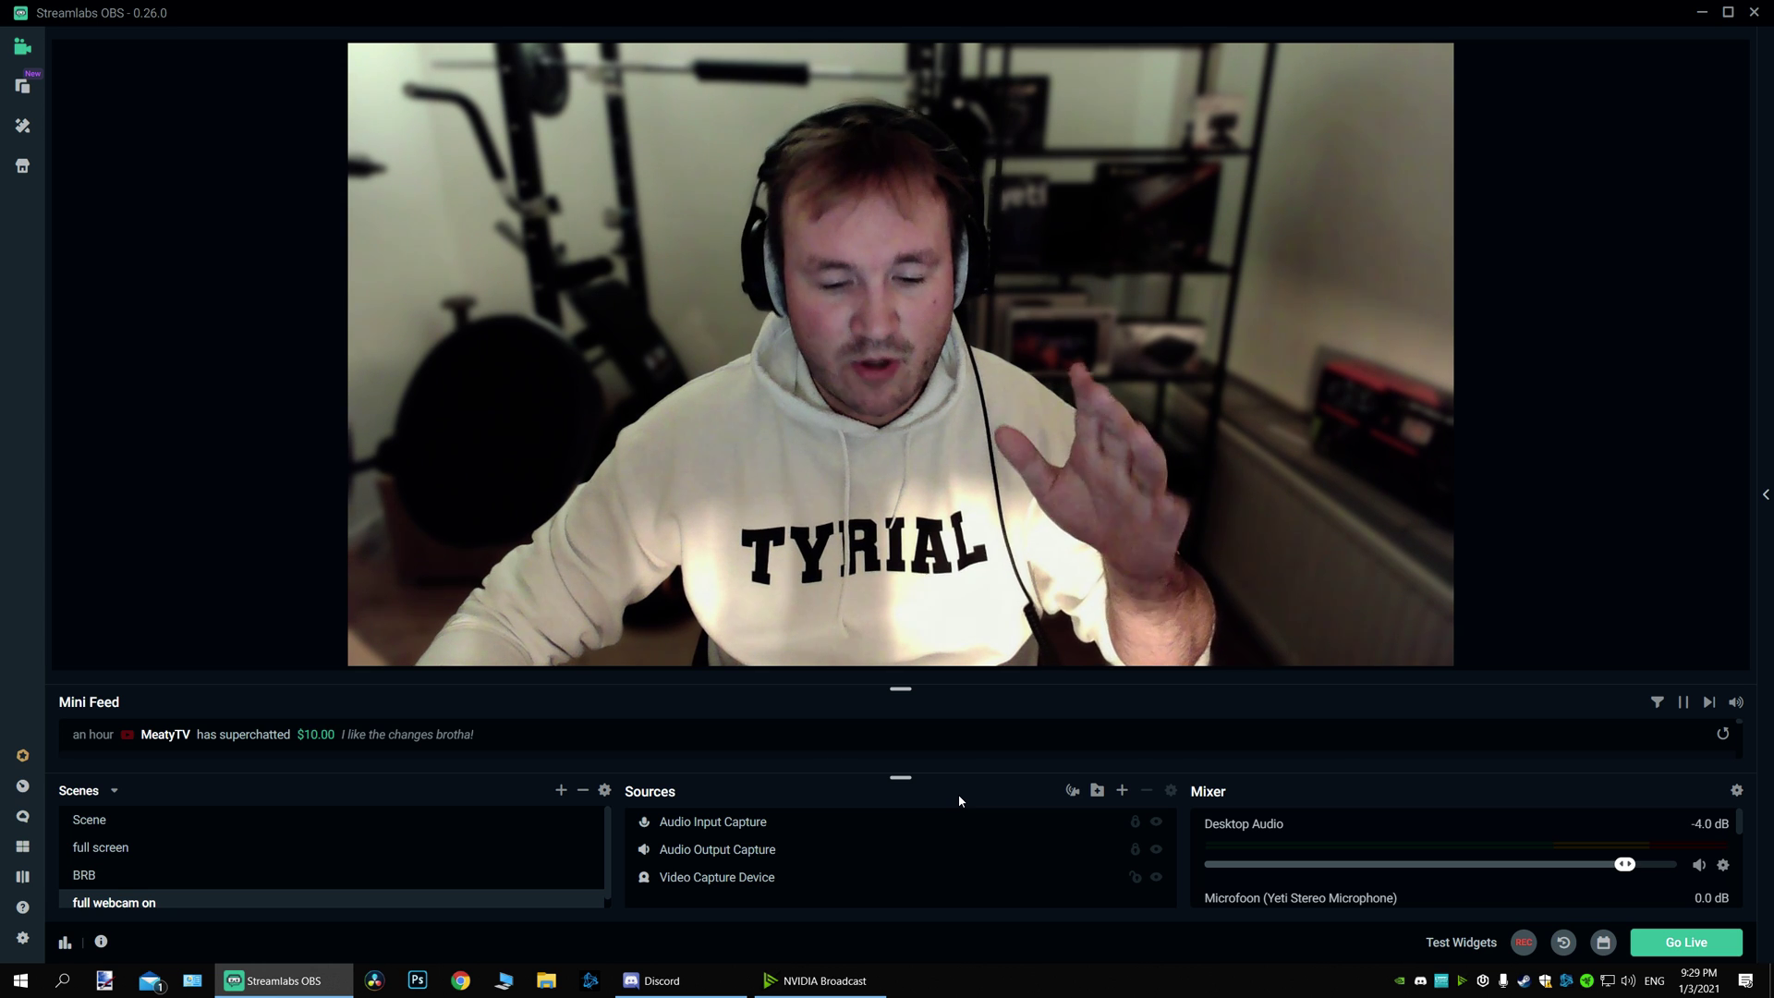
click(753, 878)
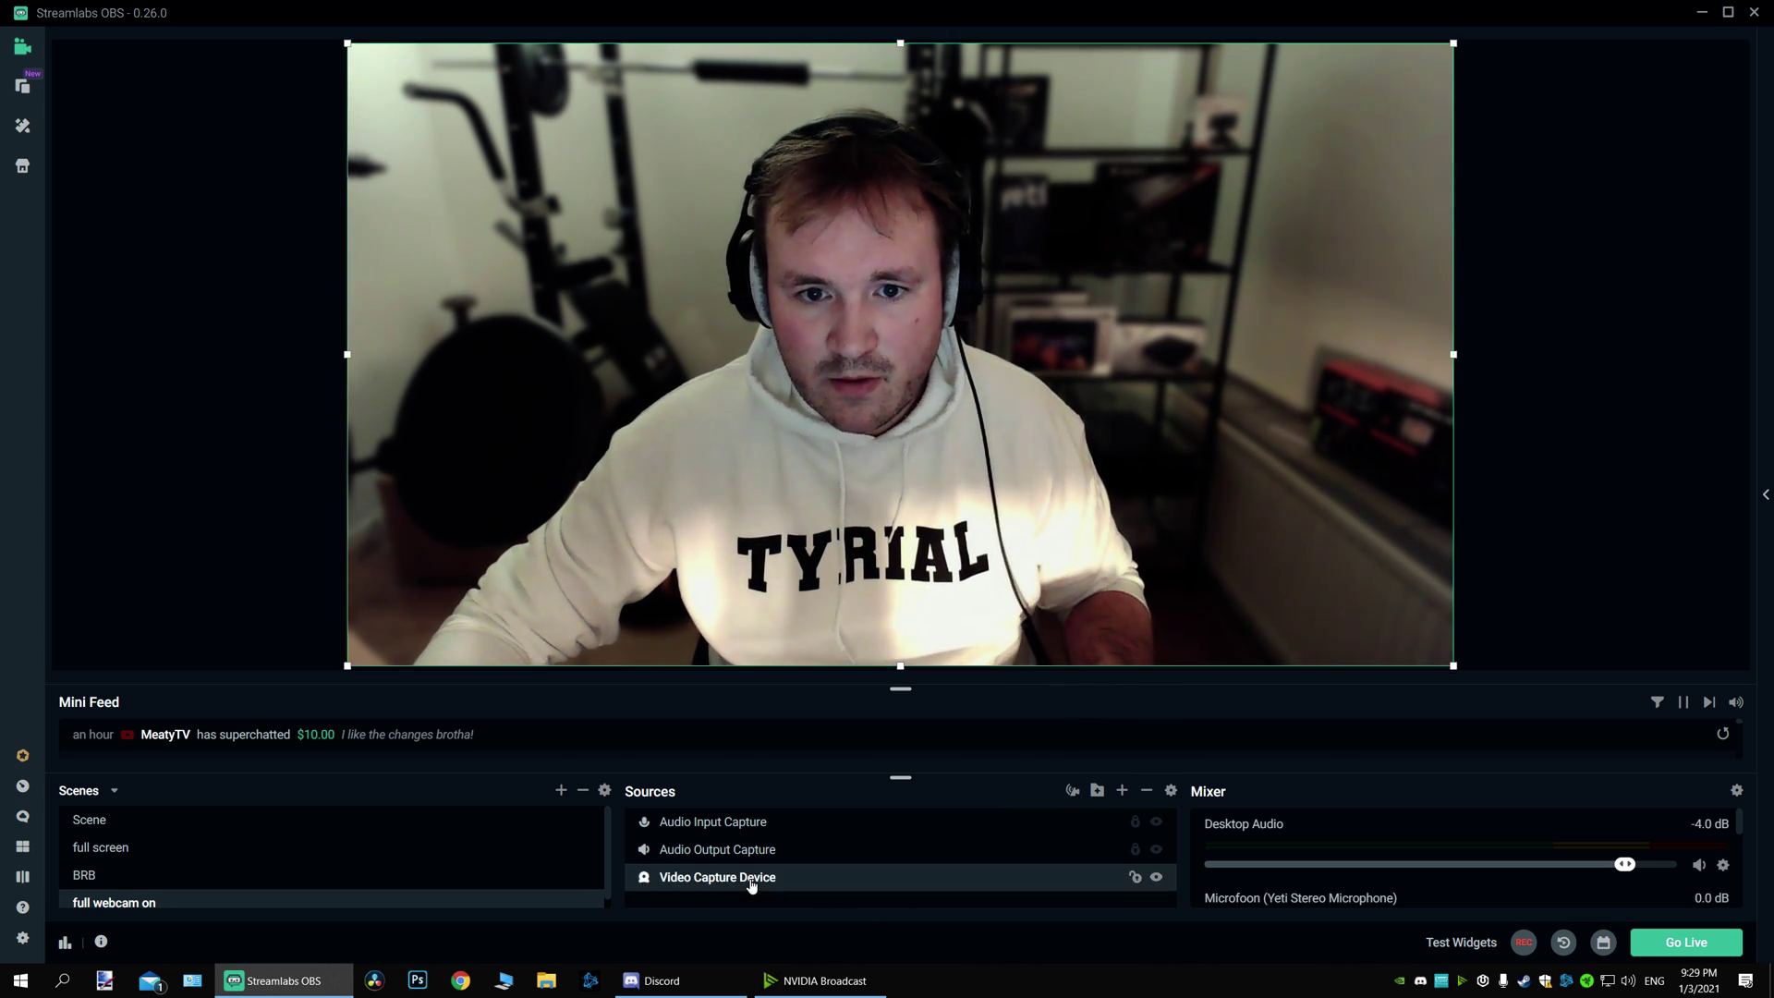
click(1171, 793)
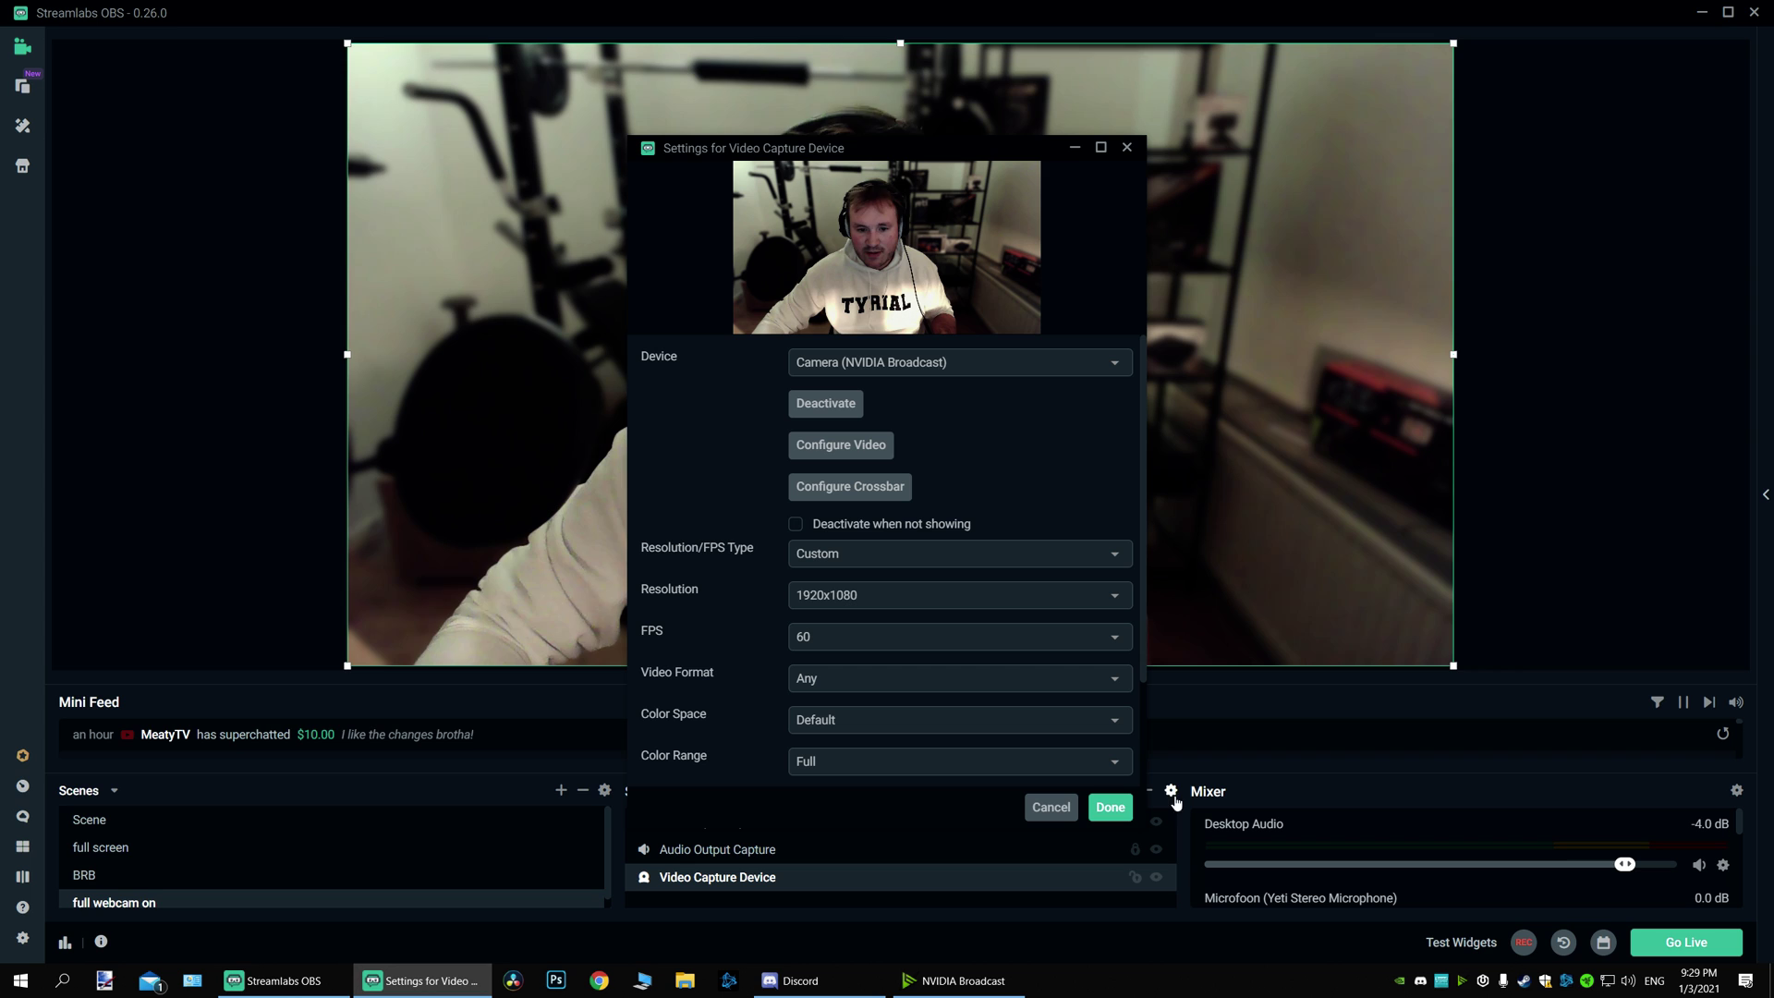
click(951, 369)
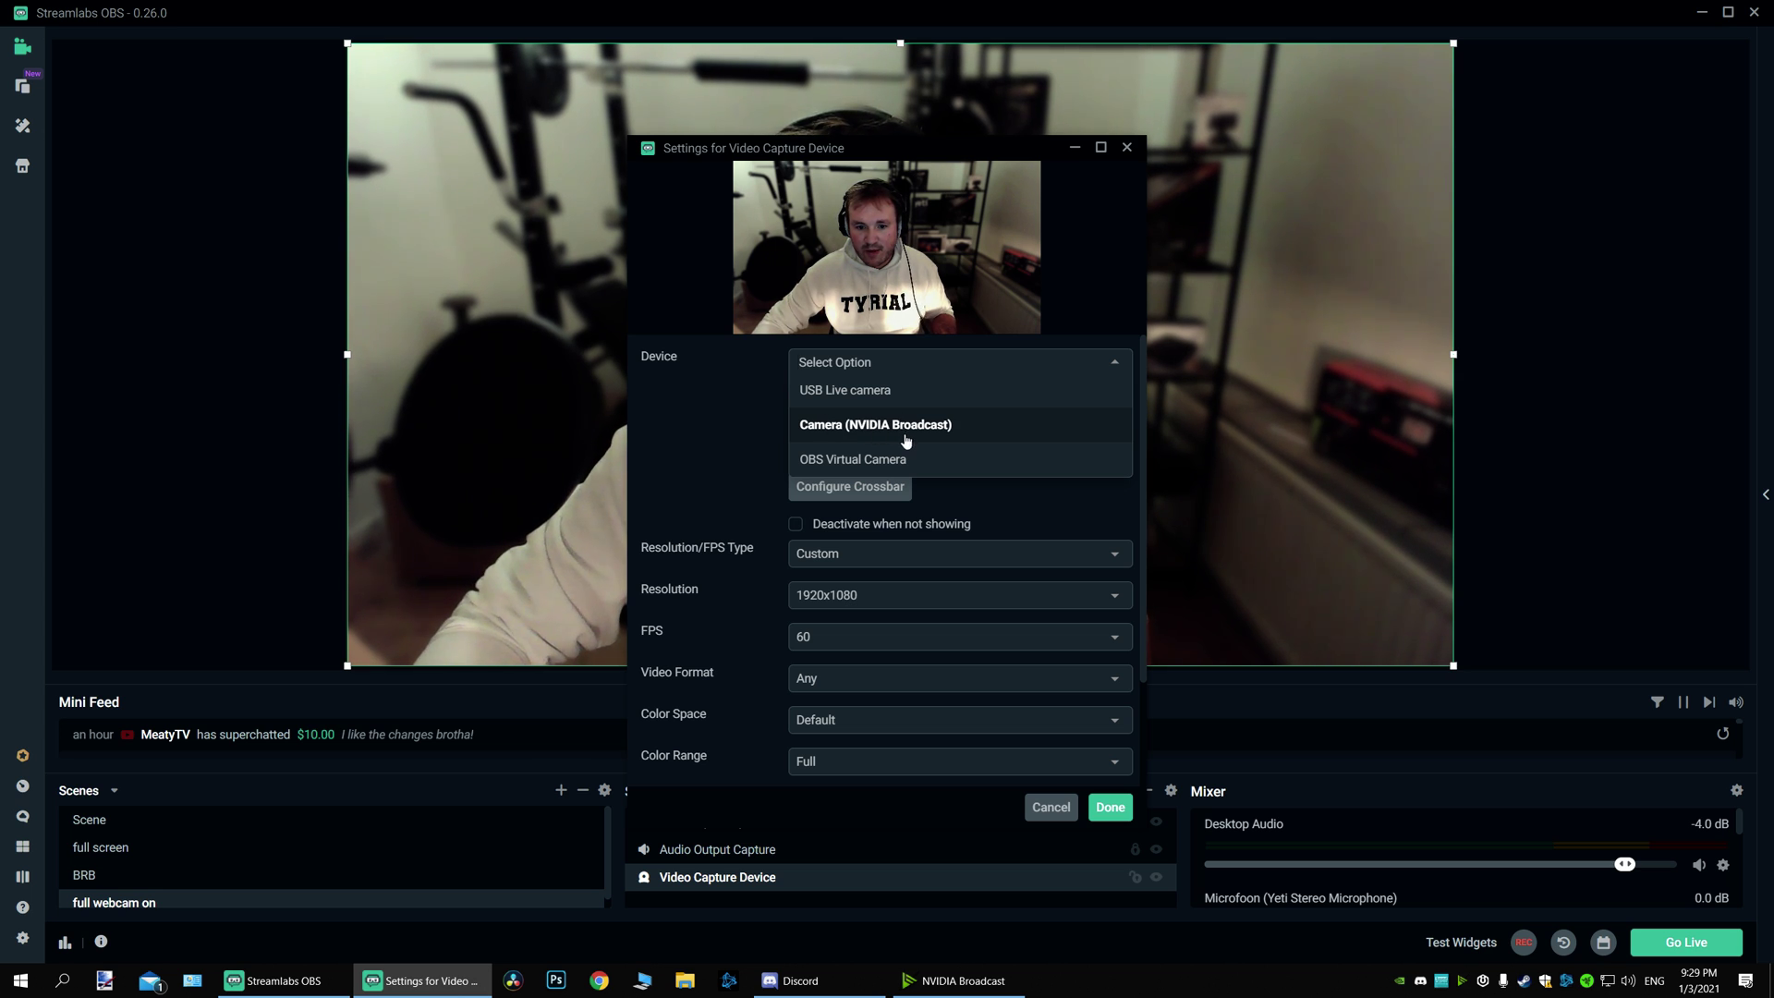
click(1048, 805)
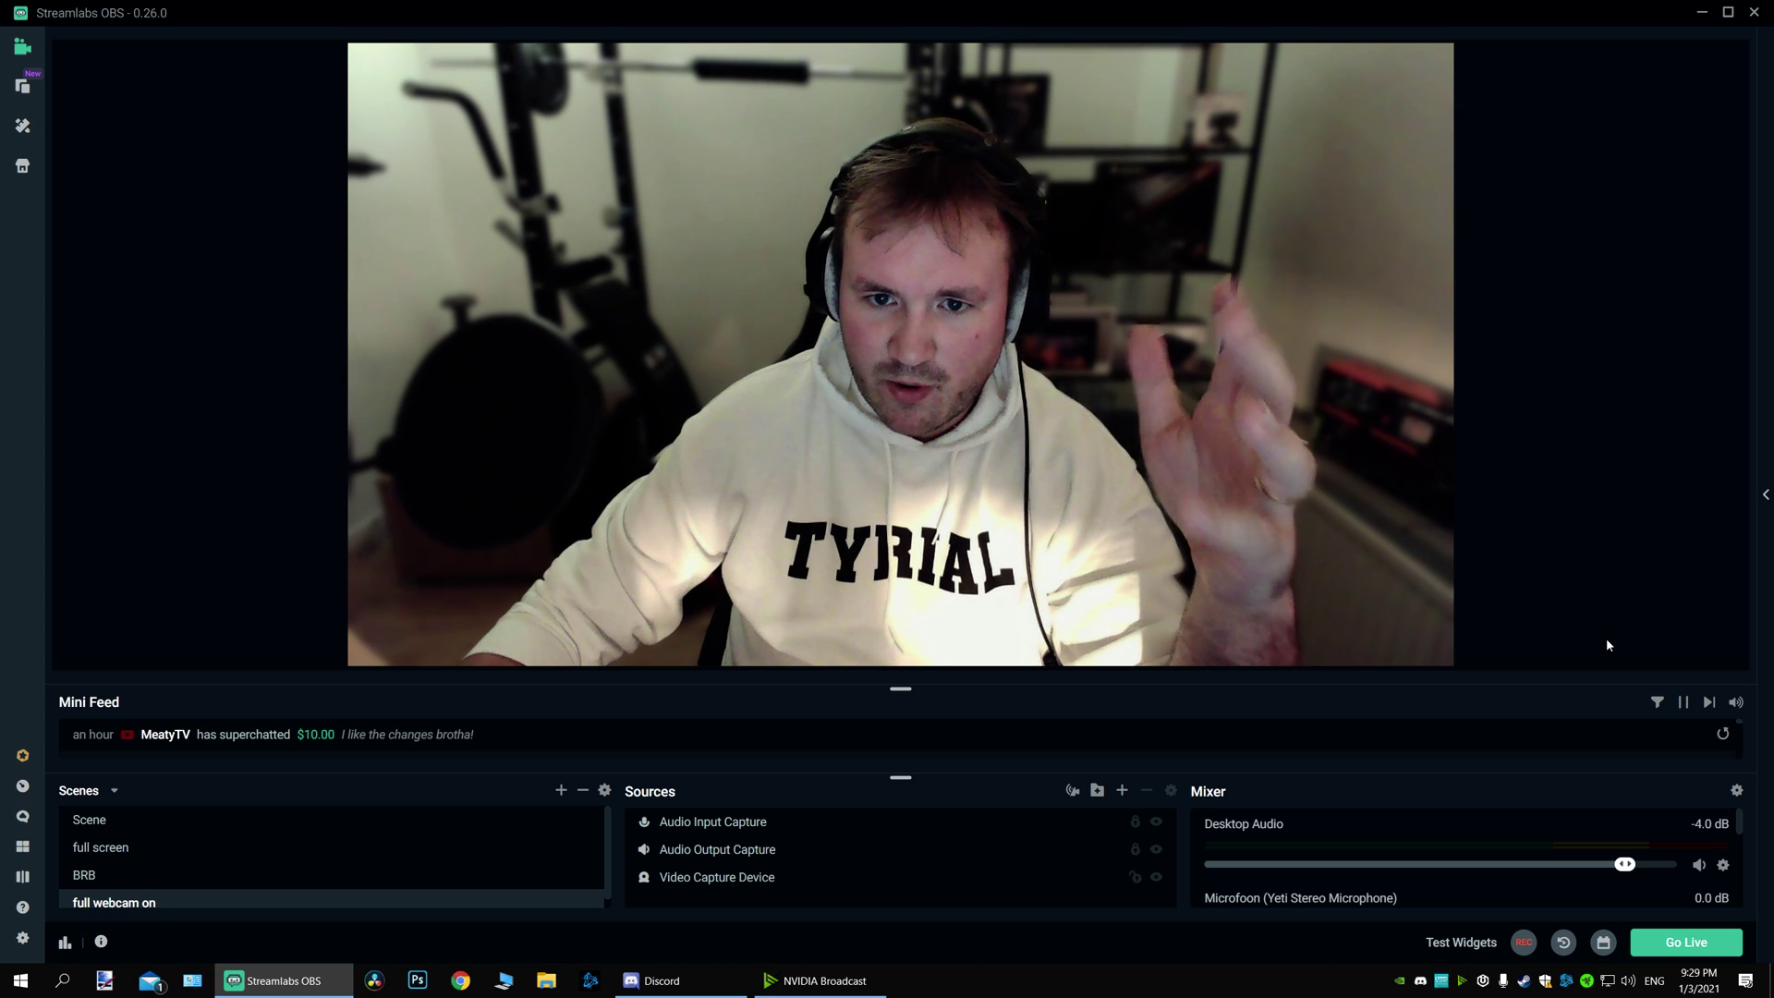
- Return to NVIDIA Broadcast and keep Background blur selected as the camera effect
click(874, 994)
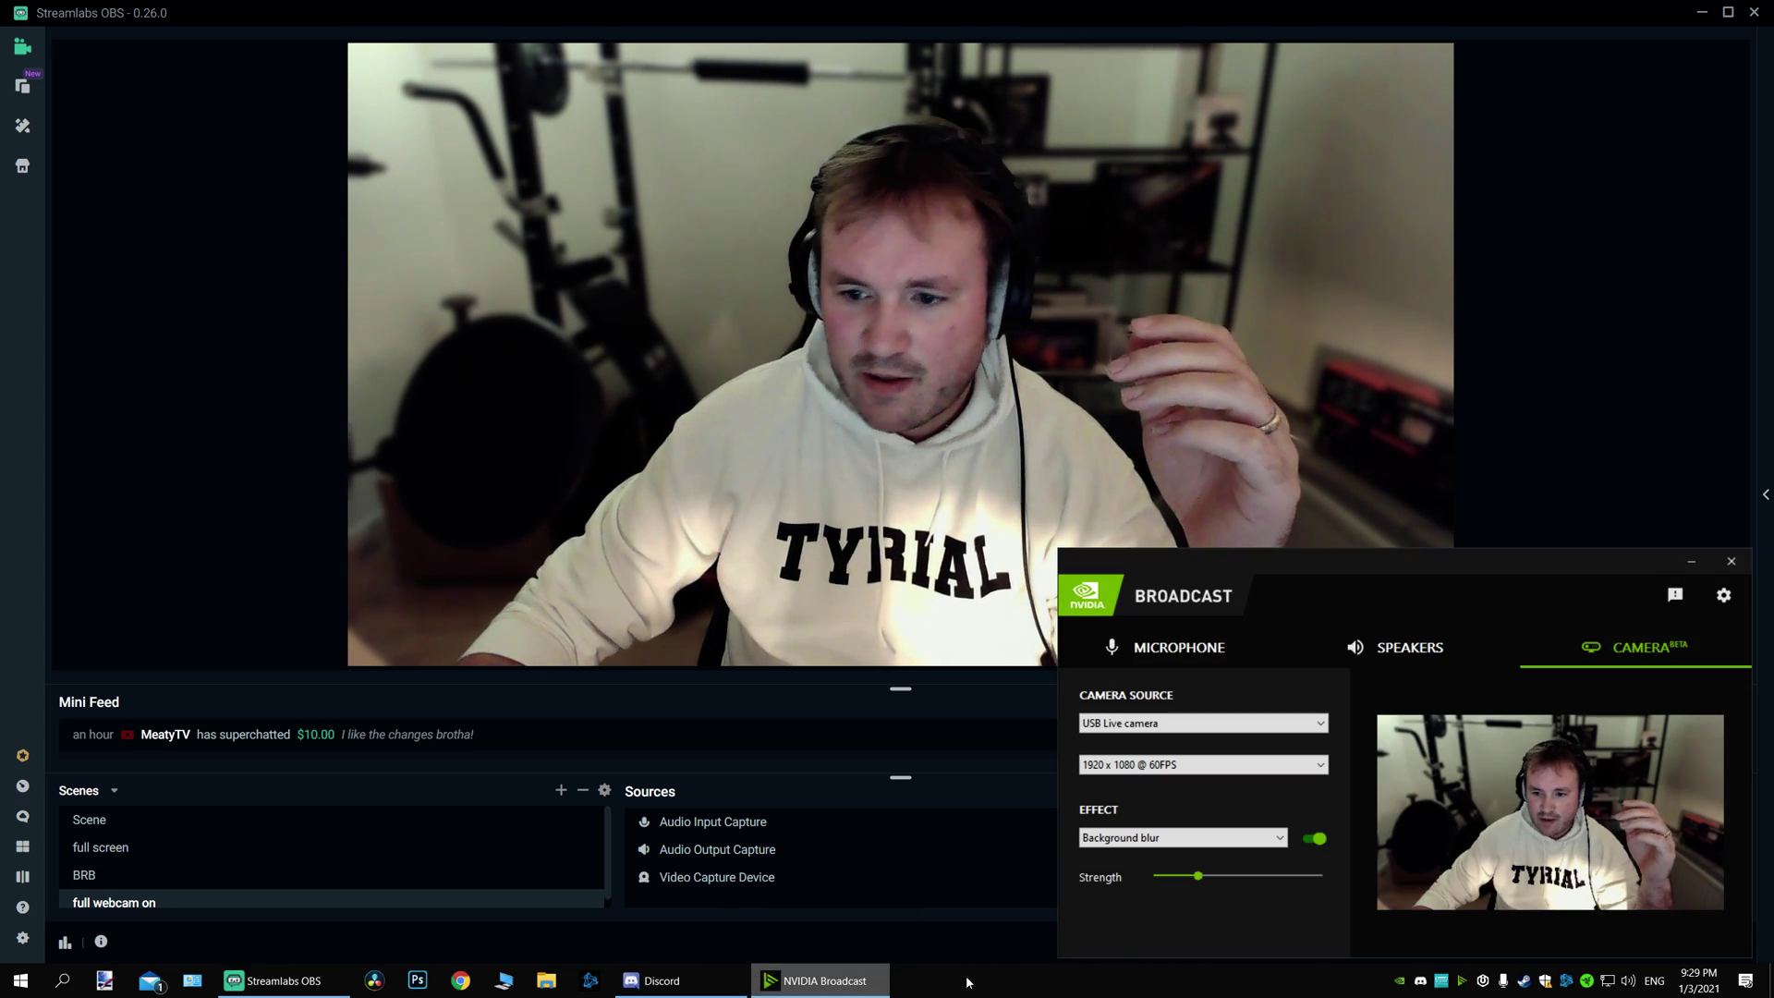
click(1212, 848)
click(1213, 883)
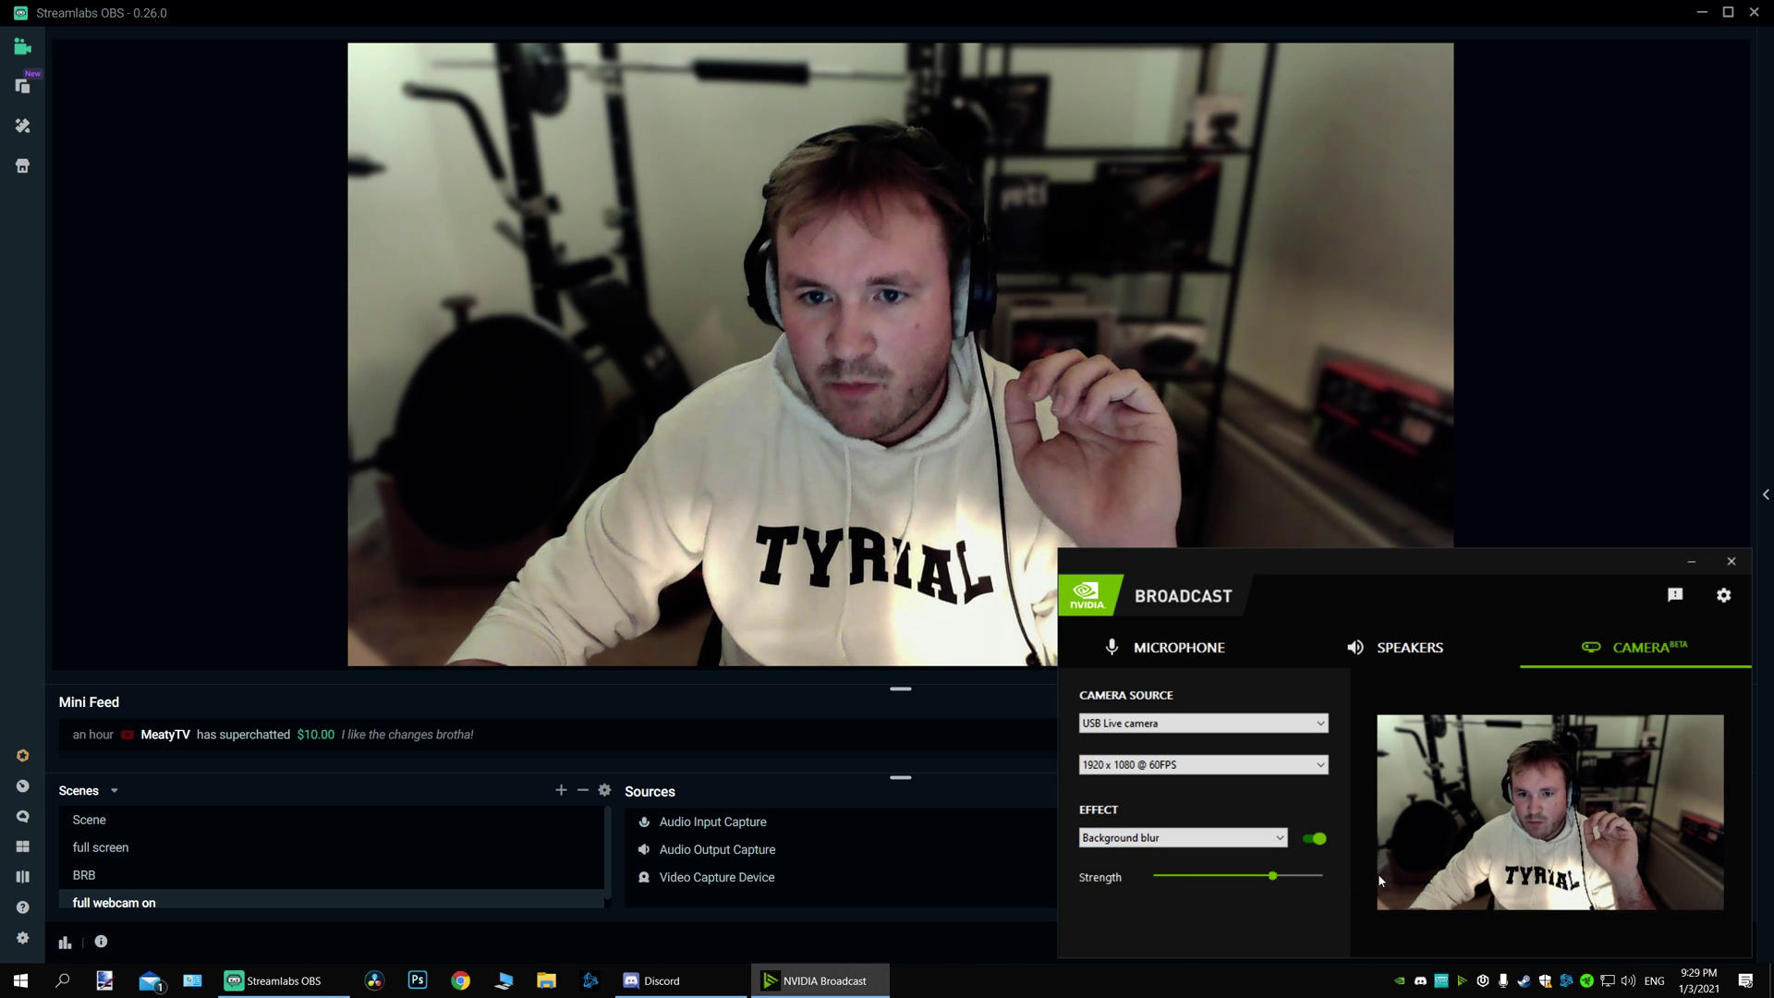